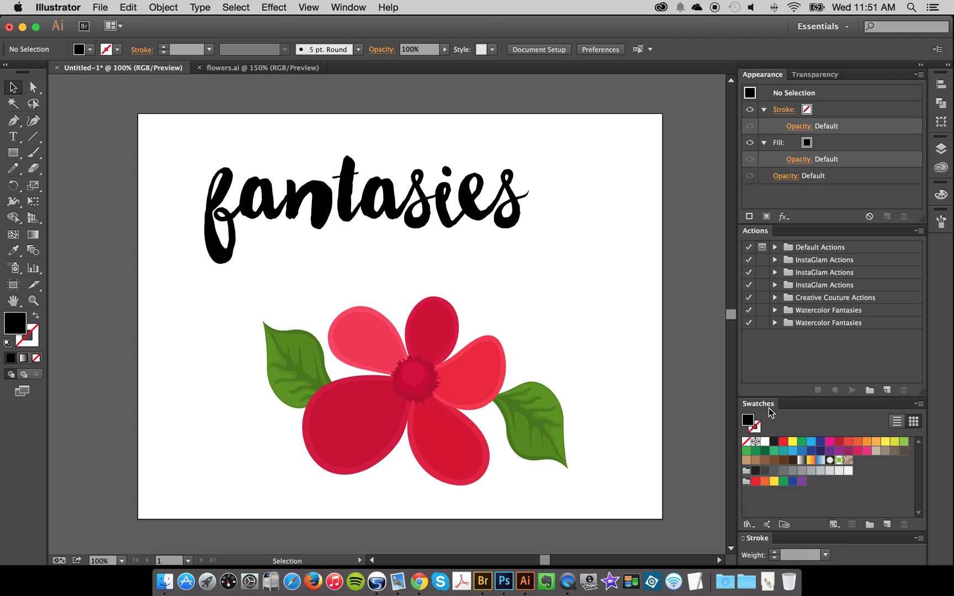
- Try loading Watercolor Fantasies.aia from The Actions folder as a swatch library, then dismiss the format warning
click(917, 407)
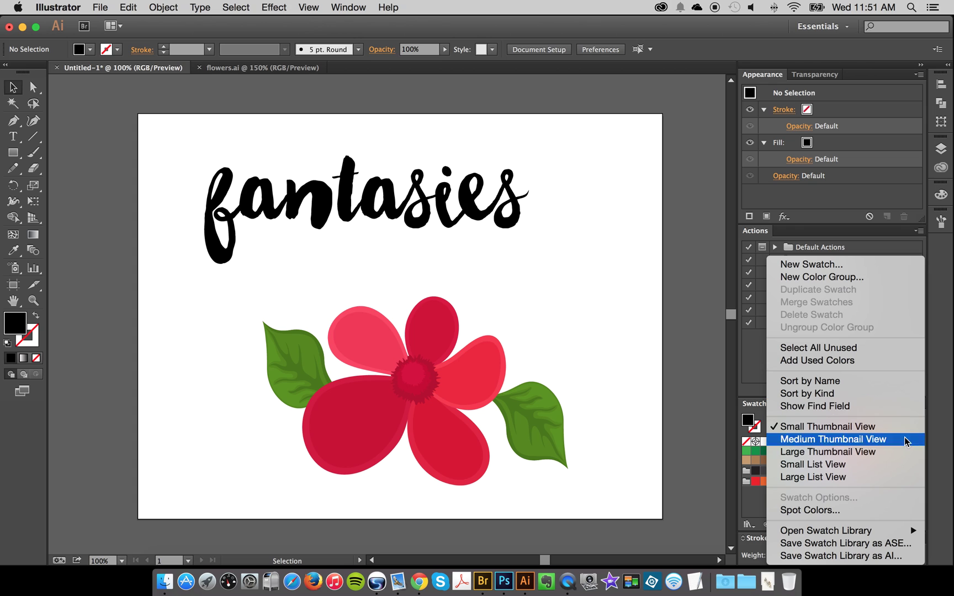
mouse_move(844, 532)
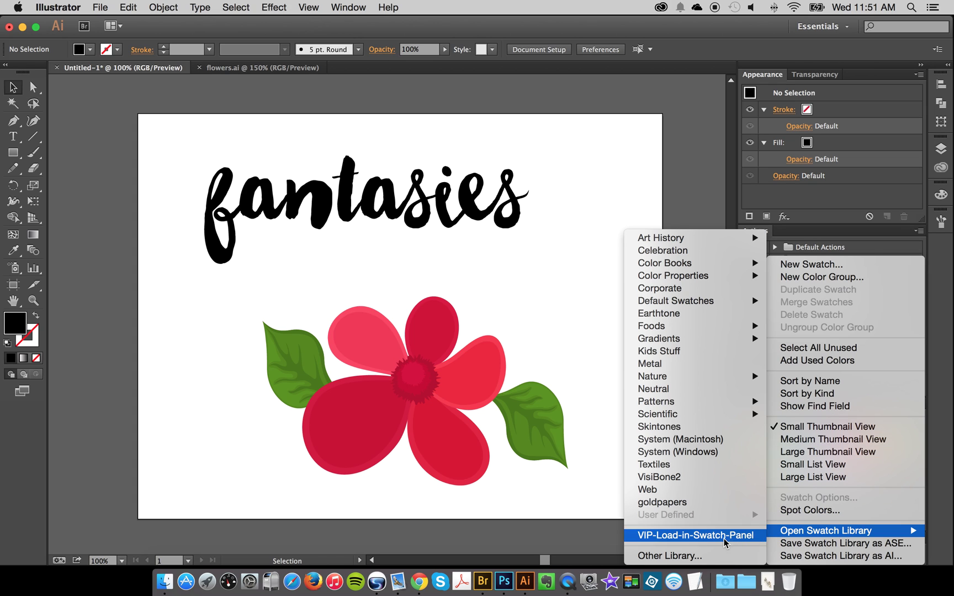
click(668, 555)
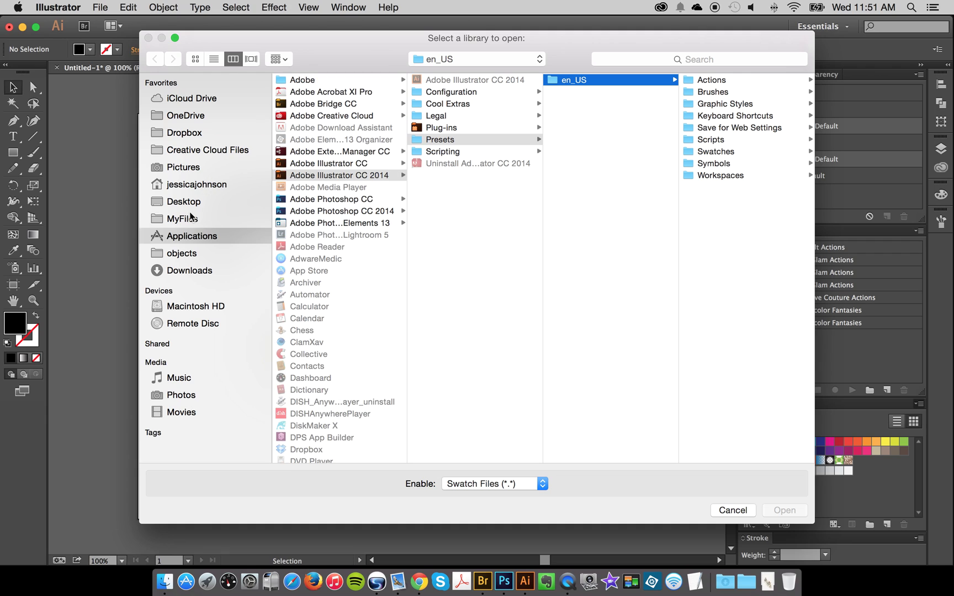
click(183, 202)
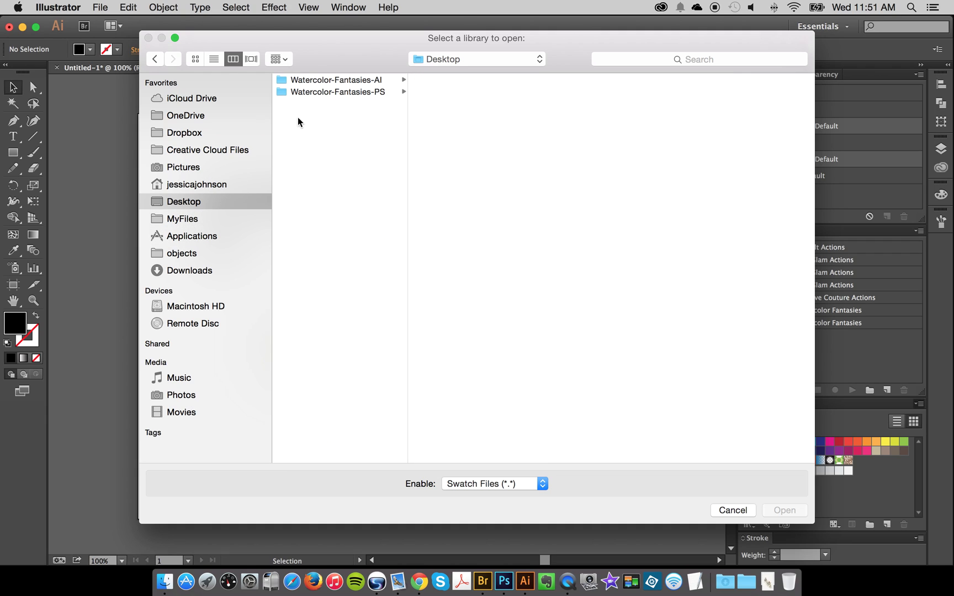
click(351, 81)
click(448, 93)
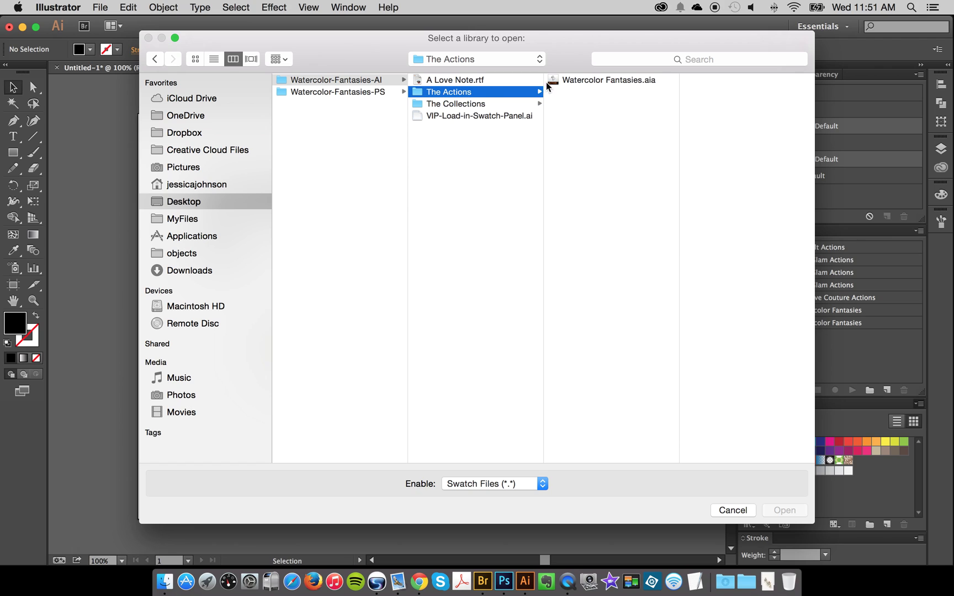
click(584, 80)
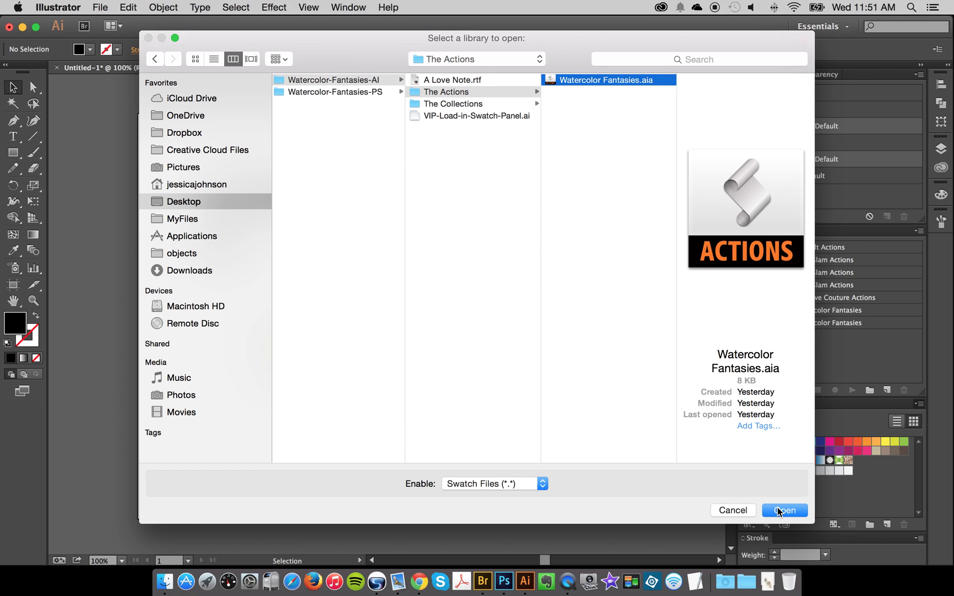
click(779, 511)
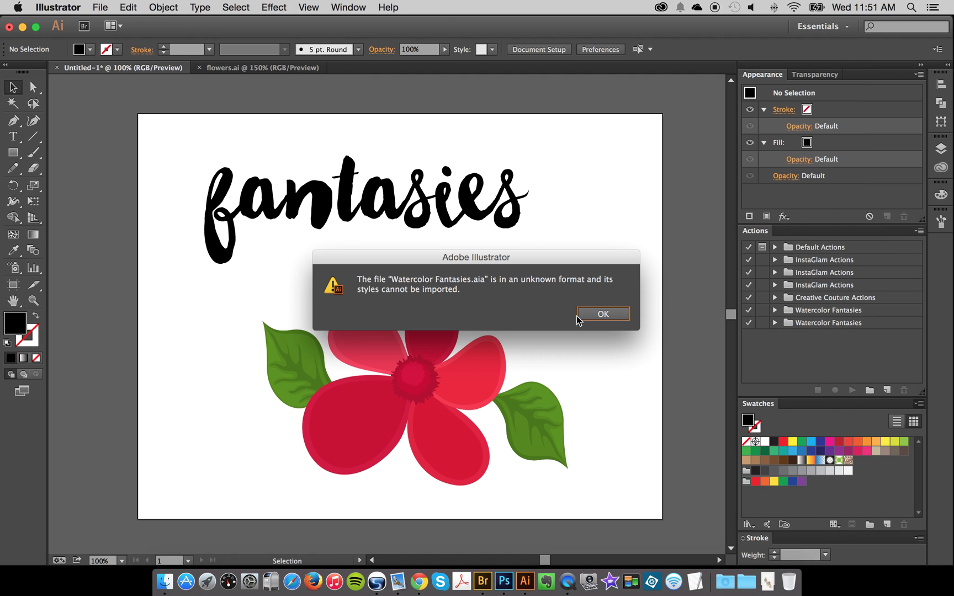
click(610, 316)
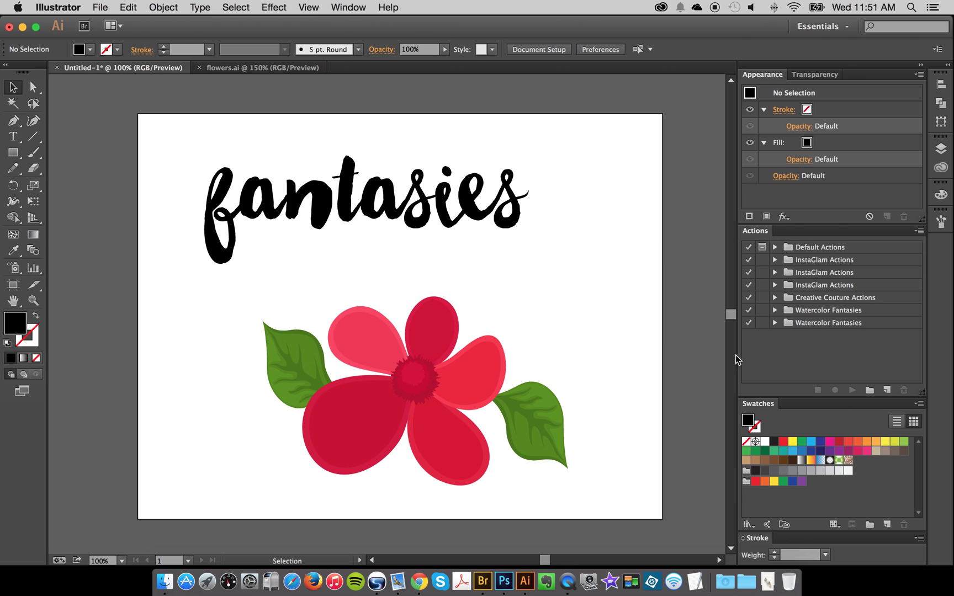
- Reopen the Other Library browser and navigate back to the Desktop Watercolor-Fantasies-AI folder
click(919, 403)
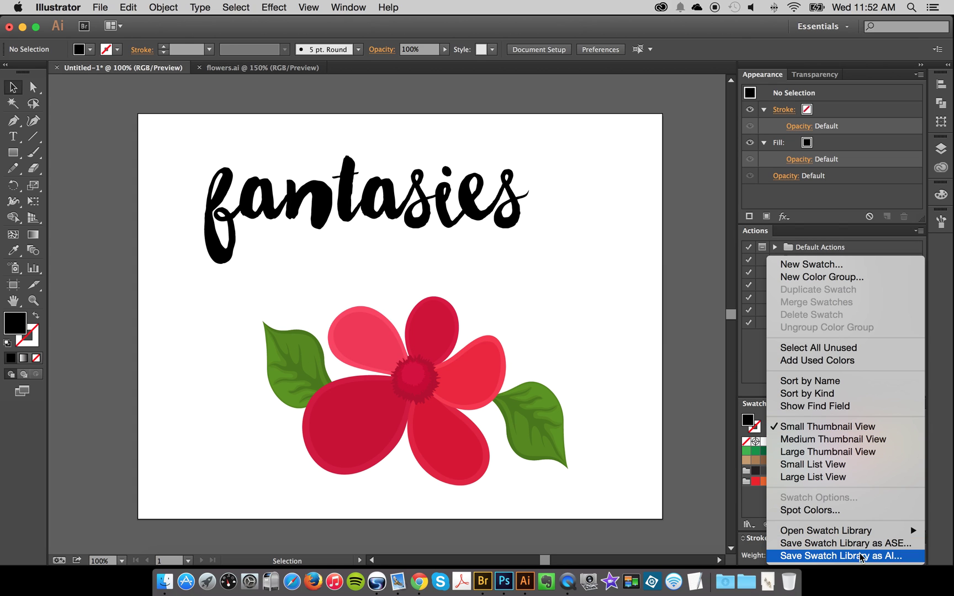
mouse_move(859, 531)
click(712, 552)
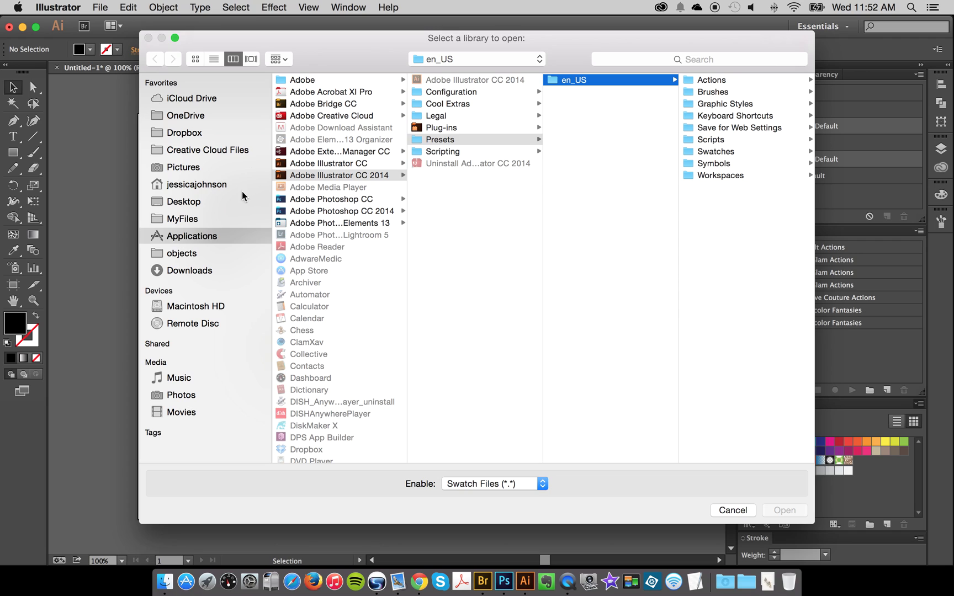
click(211, 202)
click(350, 80)
click(478, 80)
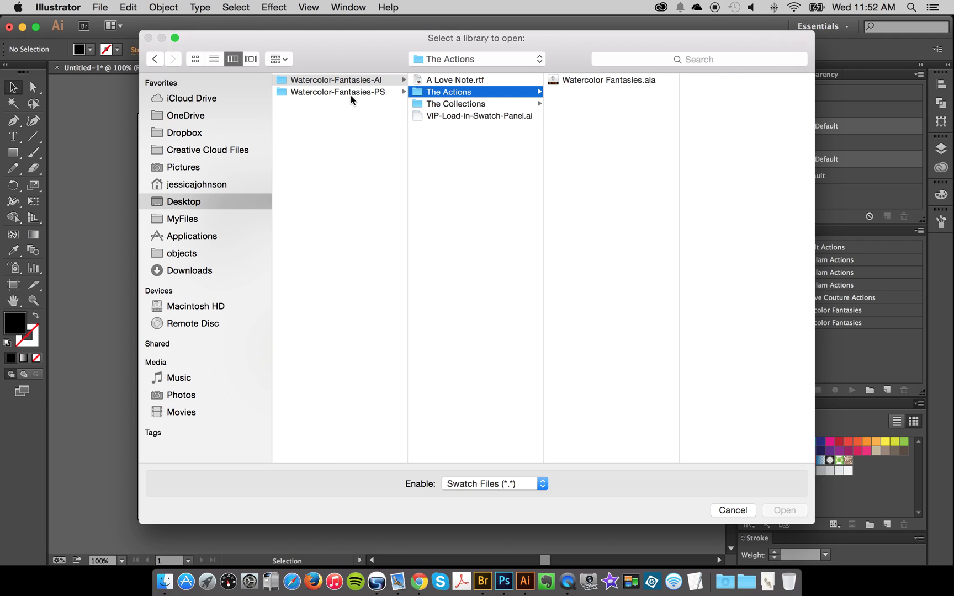
click(356, 81)
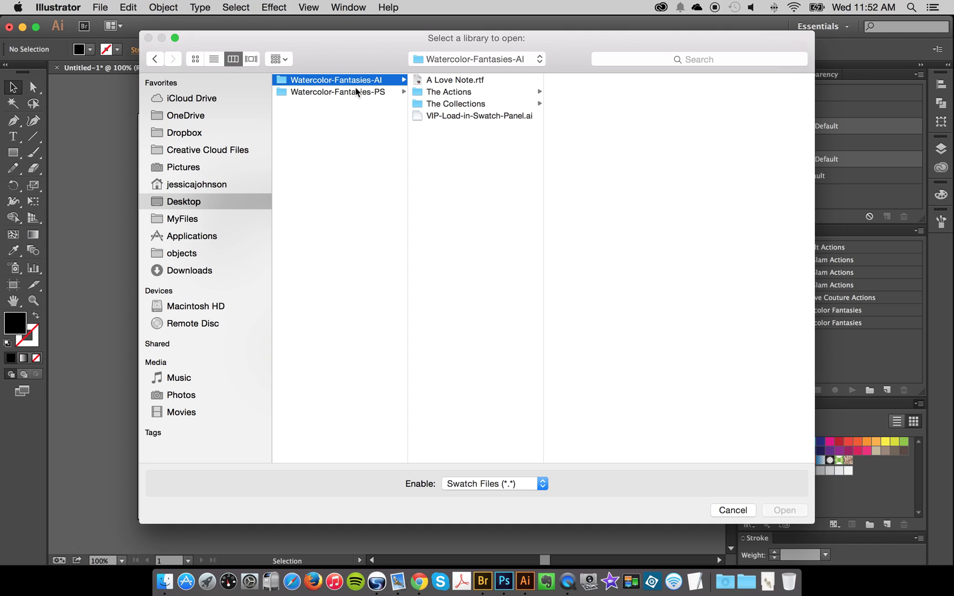
- Find VIP-Load-in-Swatch-Panel.ai in The Collections folder and open it as a swatch library
click(449, 104)
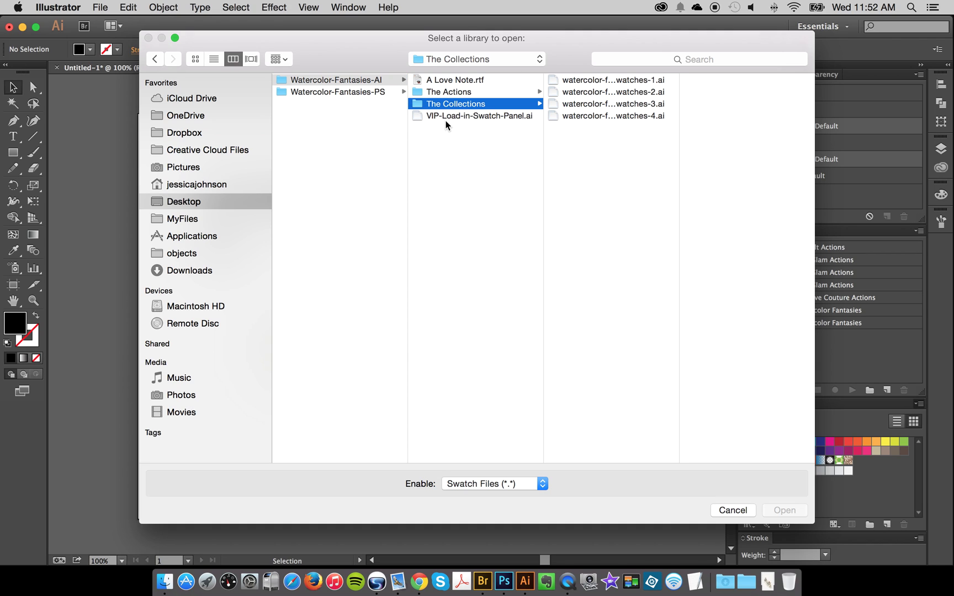
click(447, 127)
click(453, 92)
click(459, 104)
click(458, 116)
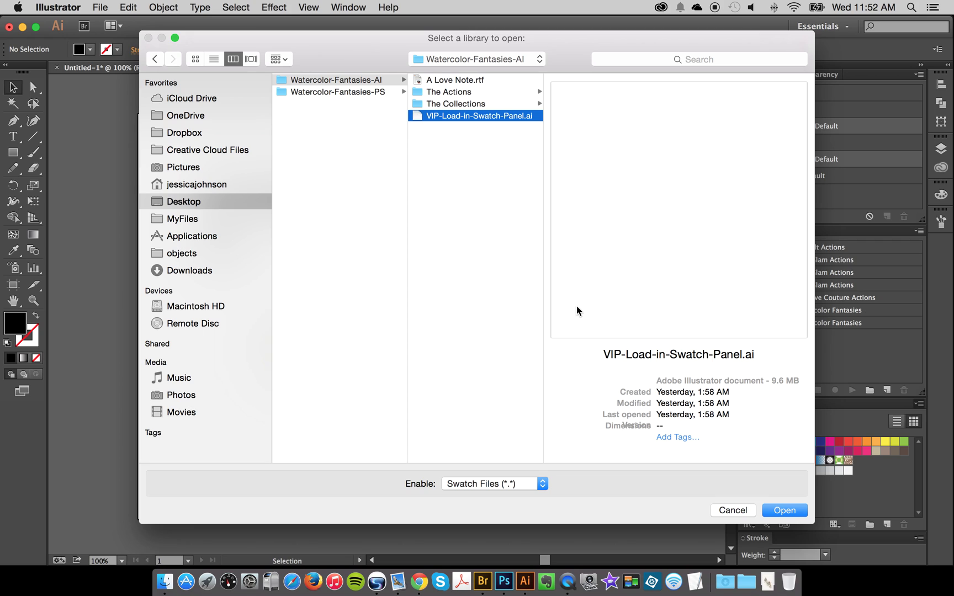
click(776, 511)
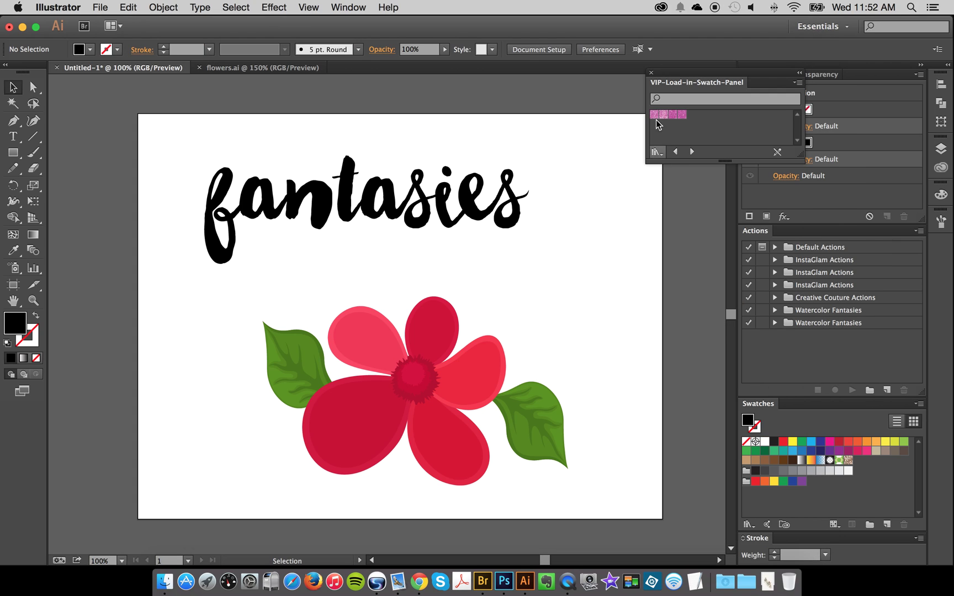
- Drag the four pink VIP swatches into the document Swatches panel, then close the VIP library
drag(674, 70, 501, 258)
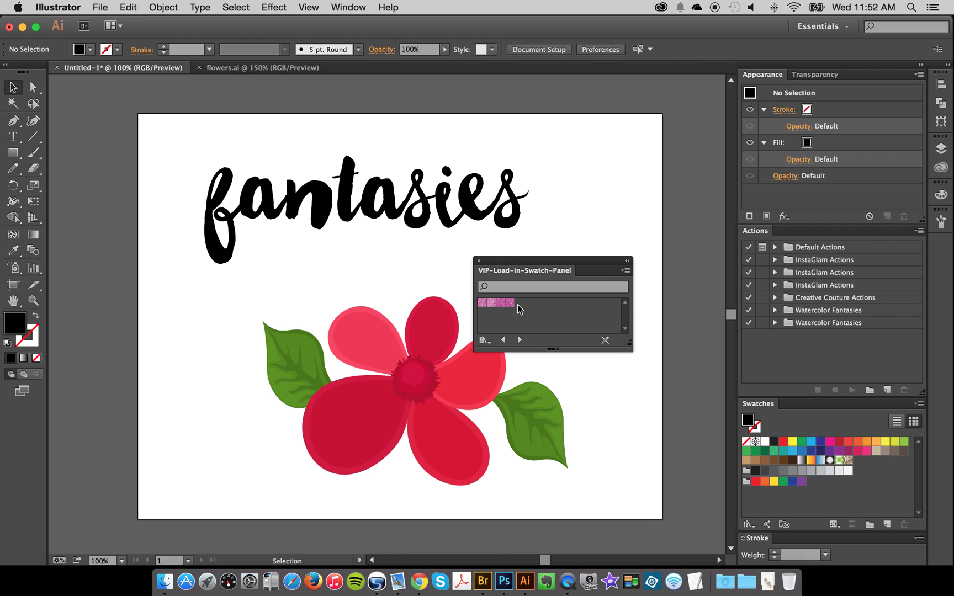
click(481, 302)
shift+click(510, 302)
drag(508, 305, 833, 488)
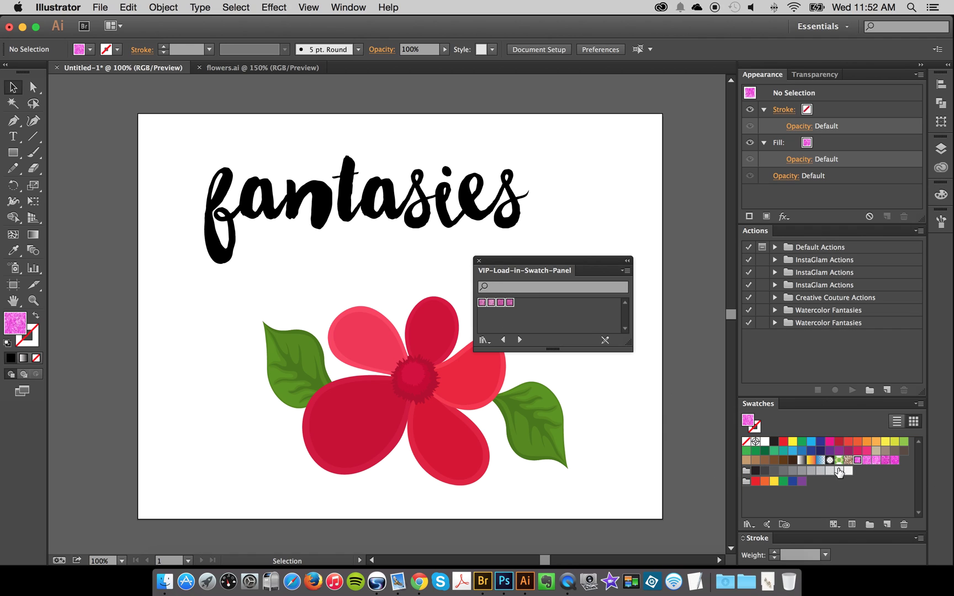
click(857, 490)
click(478, 261)
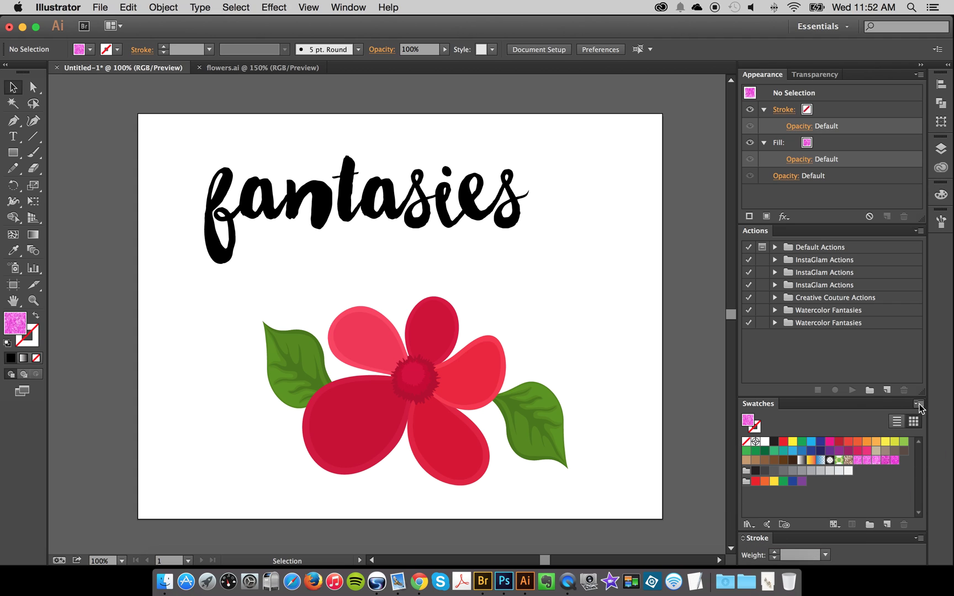
- Browse to Desktop/Watercolor-Fantasies-AI/The Collections via Other Library, widening the file column
click(747, 525)
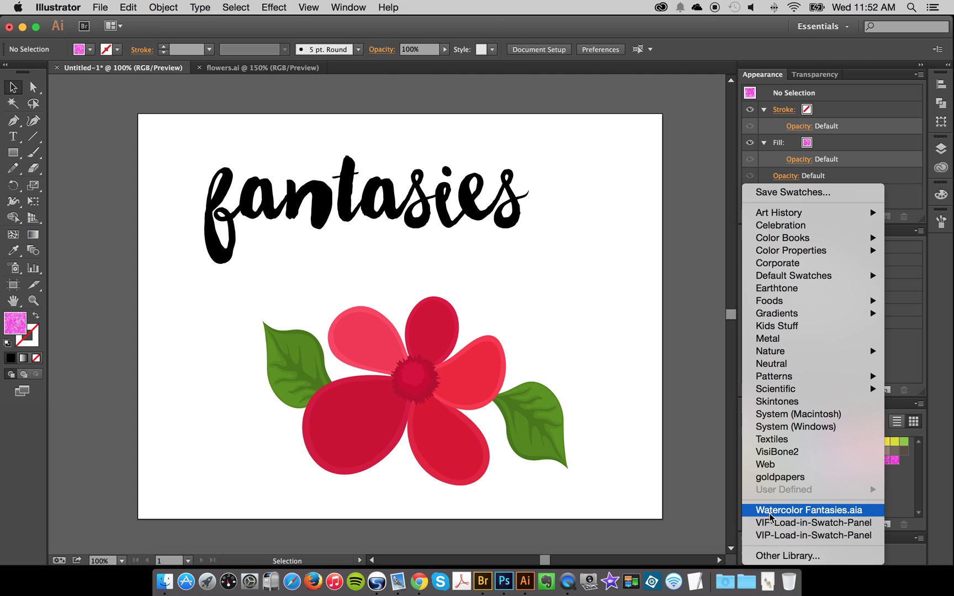
click(769, 555)
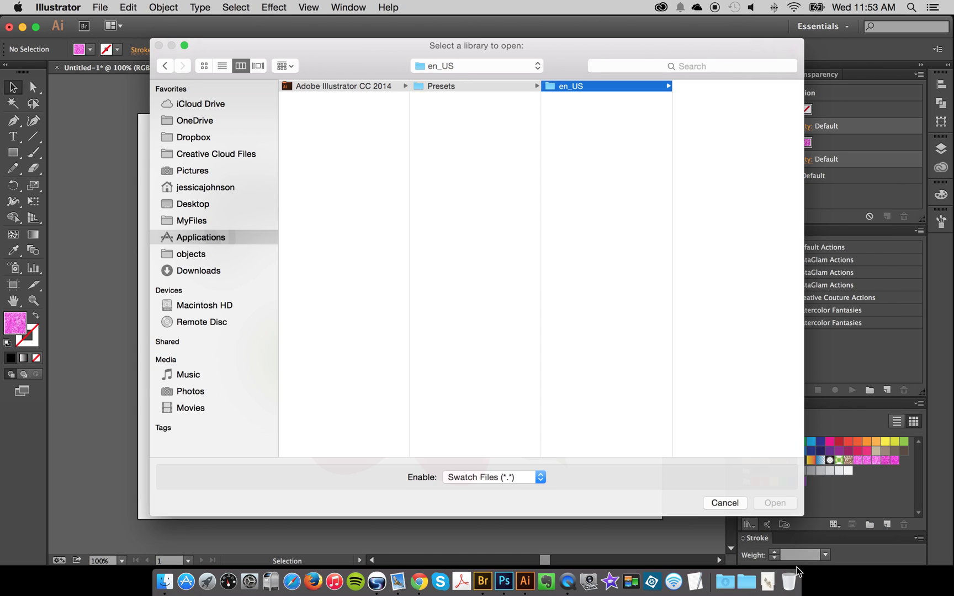
click(184, 202)
click(322, 80)
click(457, 104)
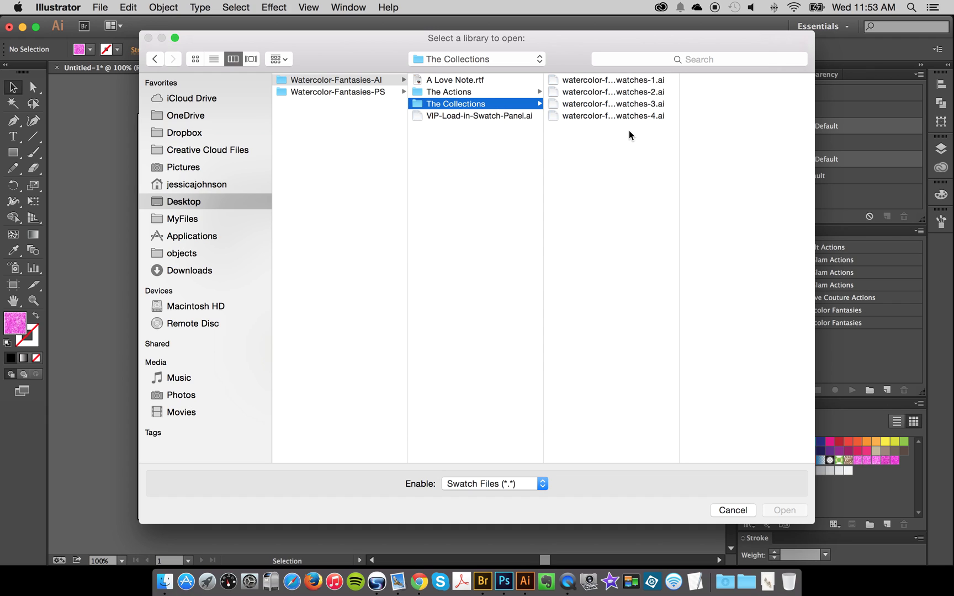
scroll(632, 156, right, 1)
drag(678, 164, 733, 171)
- Open watercolor-fantasies-swatches-1.ai as a swatch library
click(618, 80)
scroll(576, 110, right, 1)
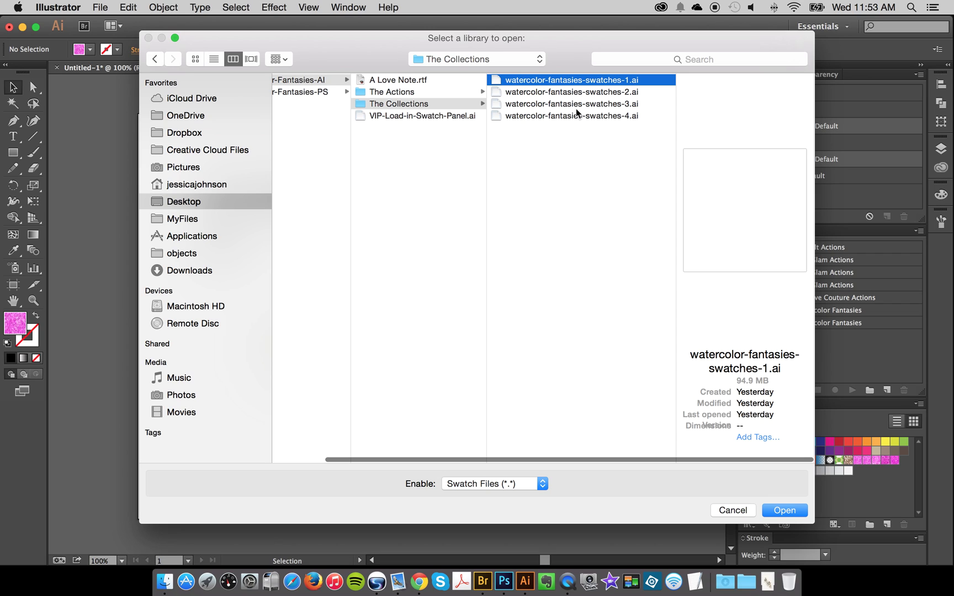
scroll(576, 109, left, 1)
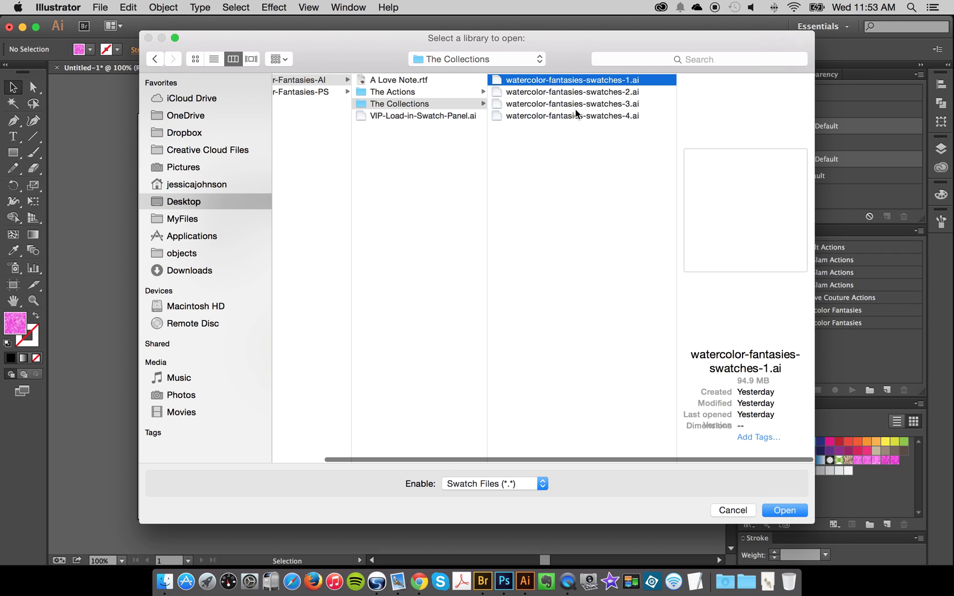
click(597, 91)
click(599, 82)
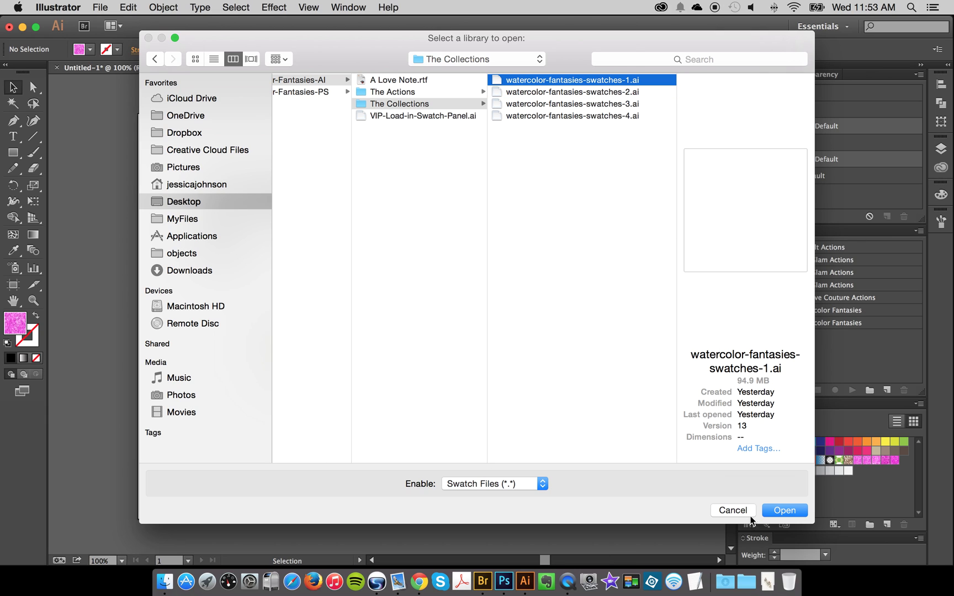
click(785, 511)
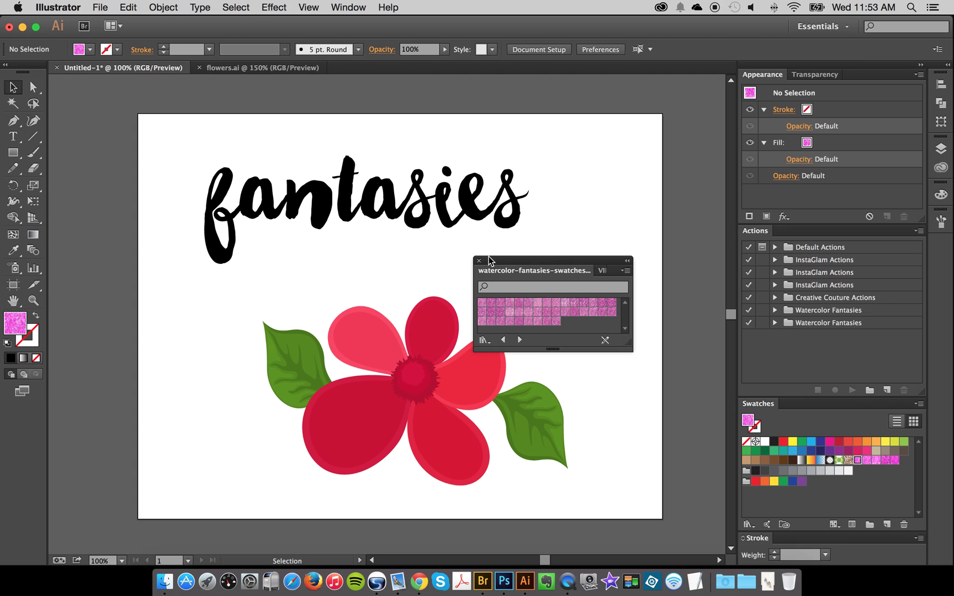
- Make the watercolor swatch library taller, reposition it, and close the VIP library
drag(553, 350, 554, 504)
drag(547, 261, 728, 250)
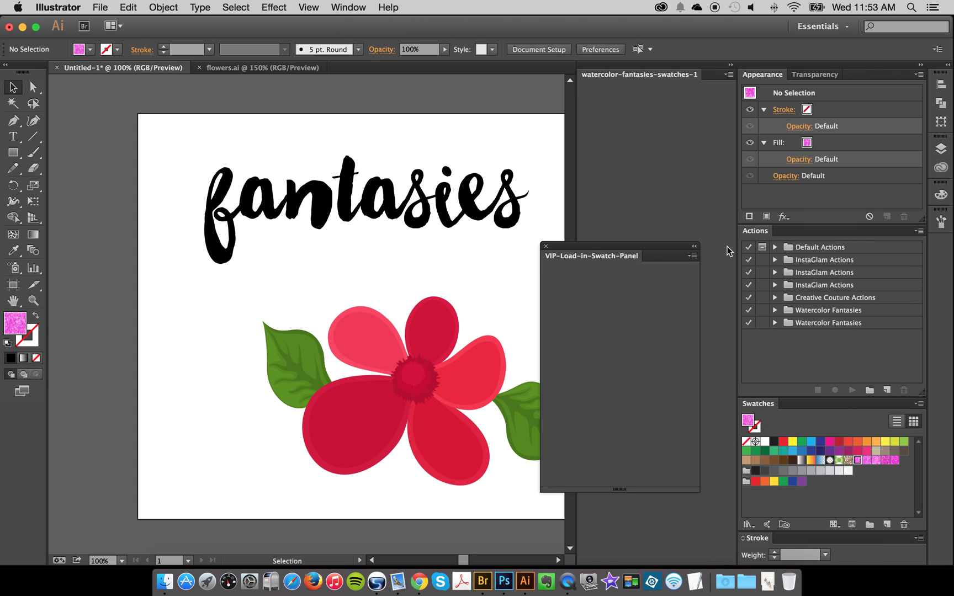
click(545, 246)
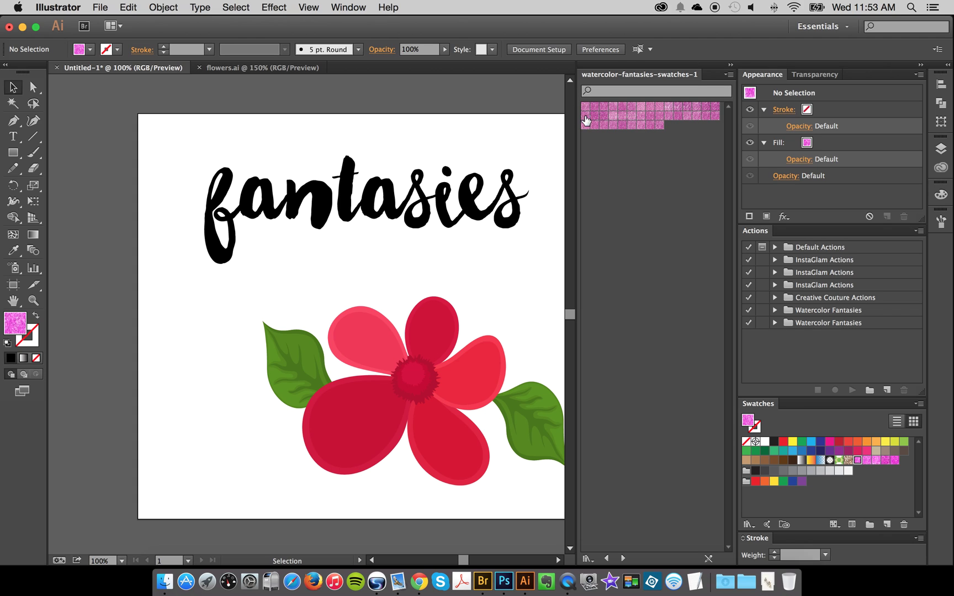
- Switch the watercolor-fantasies-swatches-1 library to Small List View showing W-Fantasies swatch names
click(728, 75)
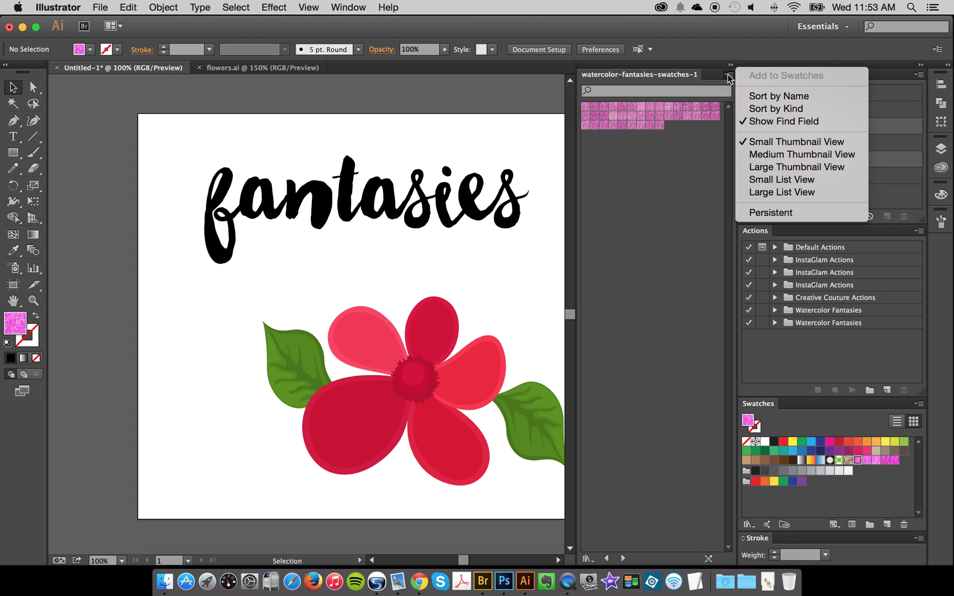
click(752, 180)
scroll(655, 258, down, 3)
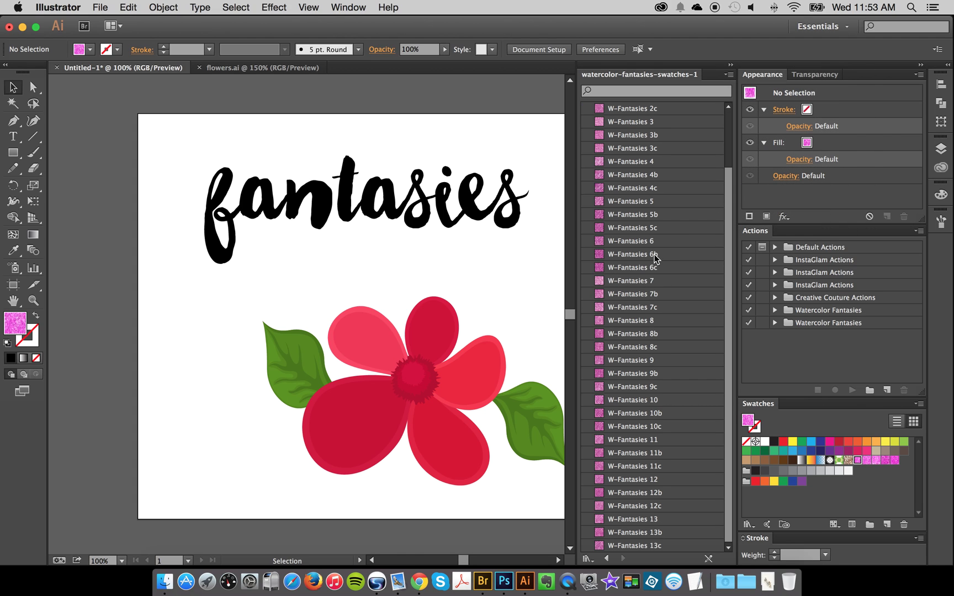
scroll(663, 296, up, 3)
scroll(480, 284, right, 4)
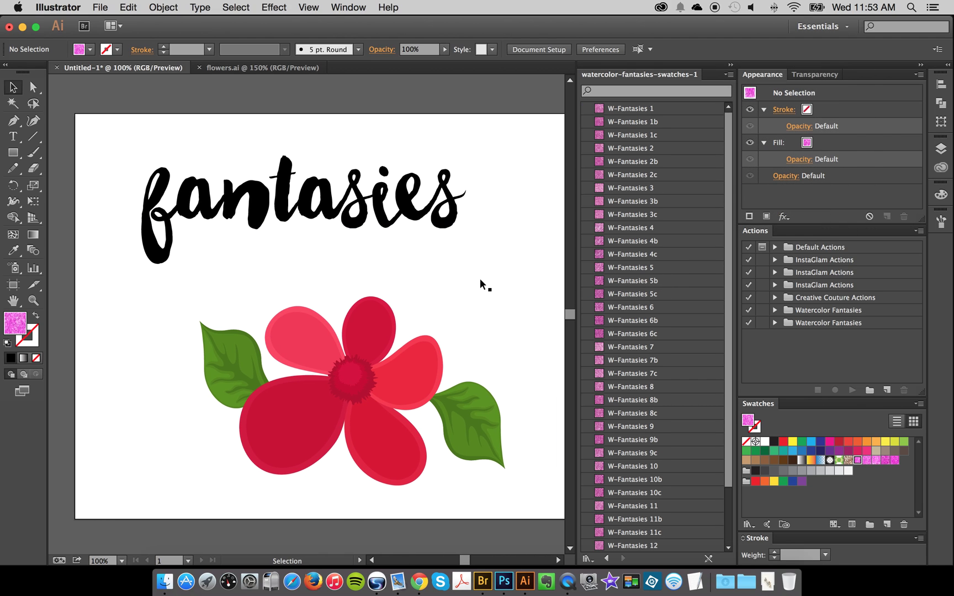
scroll(624, 219, down, 3)
scroll(625, 220, up, 3)
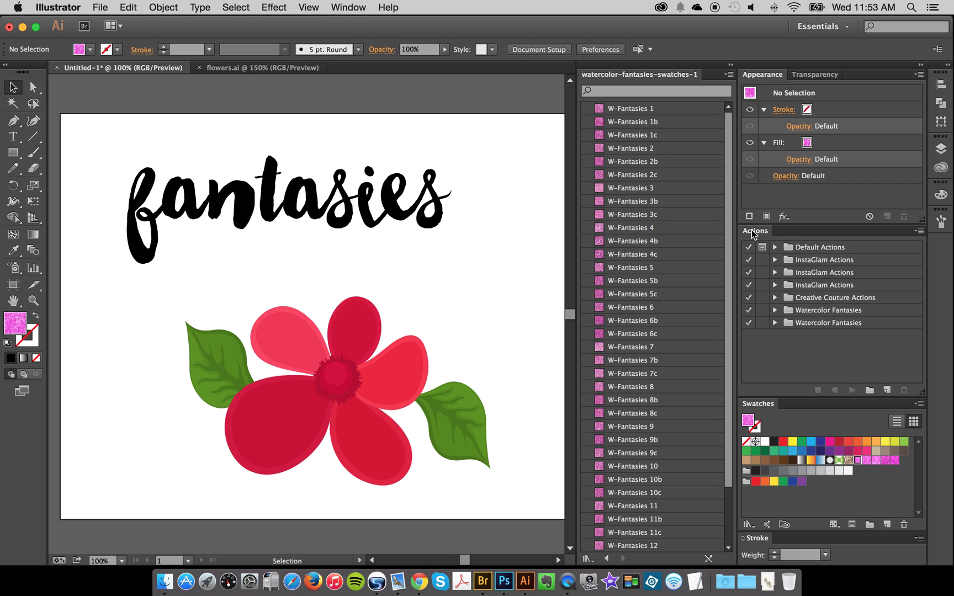
- Load the Watercolor Fantasies.aia action set from The Actions folder into the Actions panel
click(918, 231)
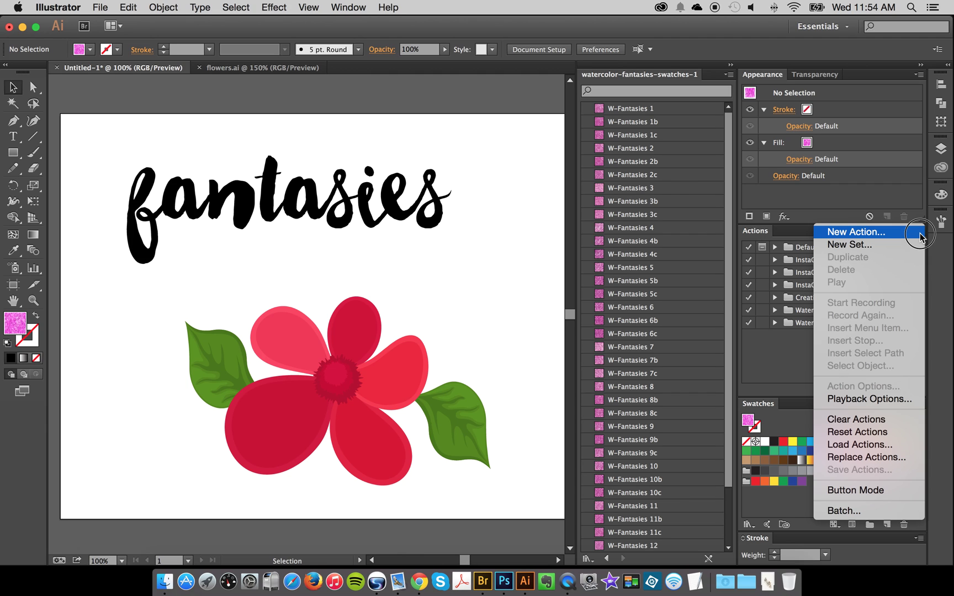
click(871, 451)
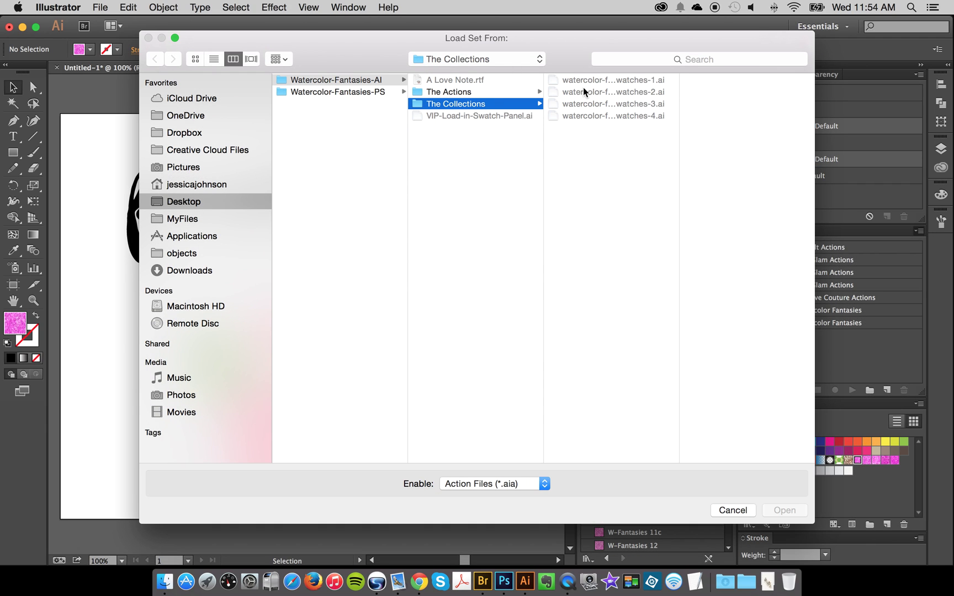
click(450, 92)
click(605, 79)
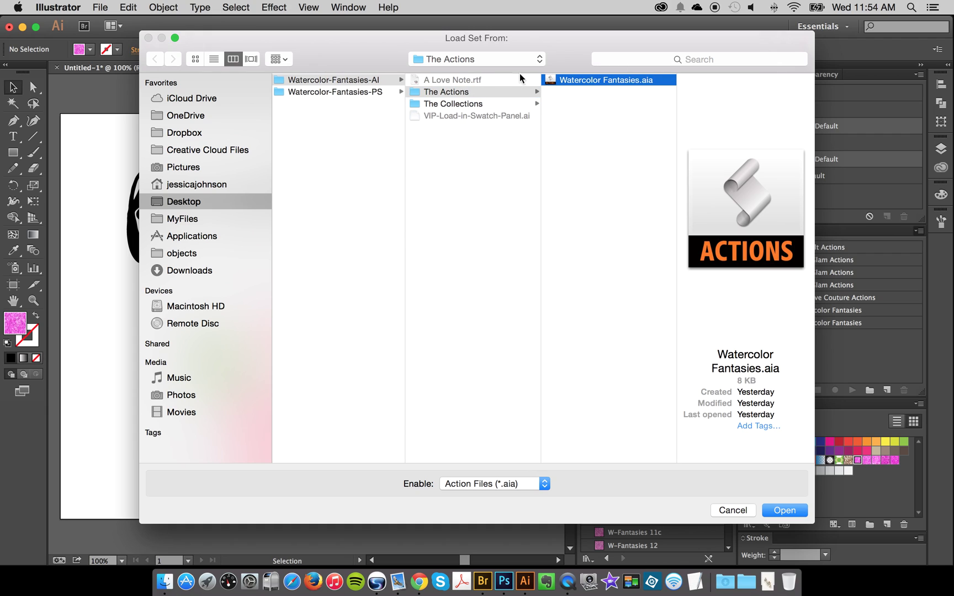
click(782, 510)
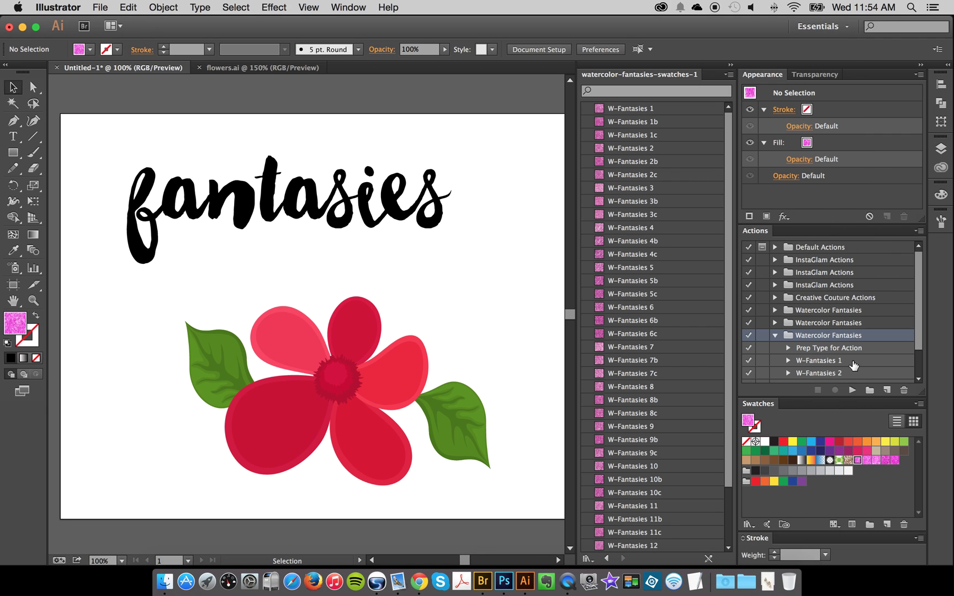
scroll(839, 367, down, 3)
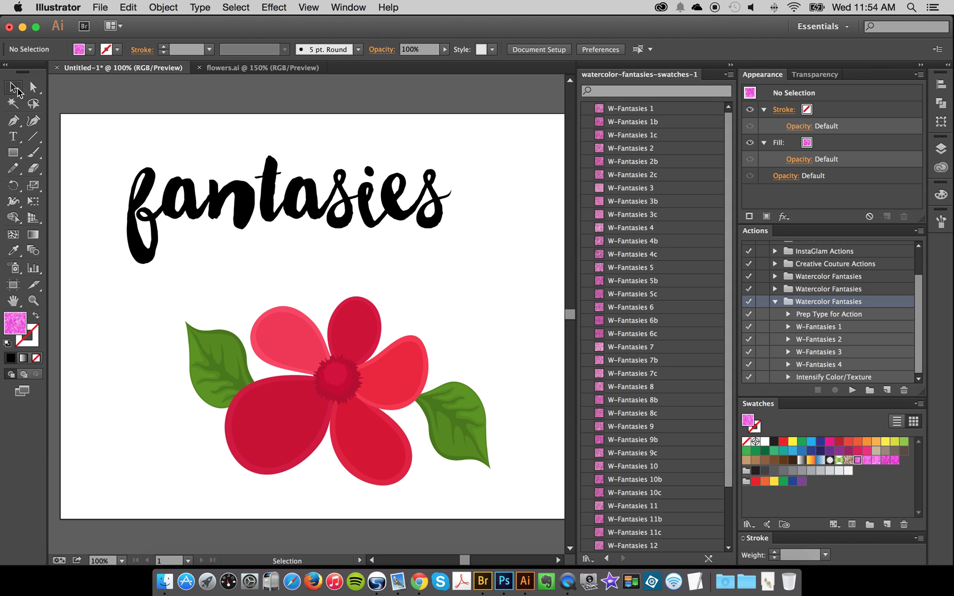
- Nudge the flower group slightly down-left, then check selections of the flower and right leaf
drag(143, 318, 473, 497)
drag(401, 384, 390, 394)
click(451, 288)
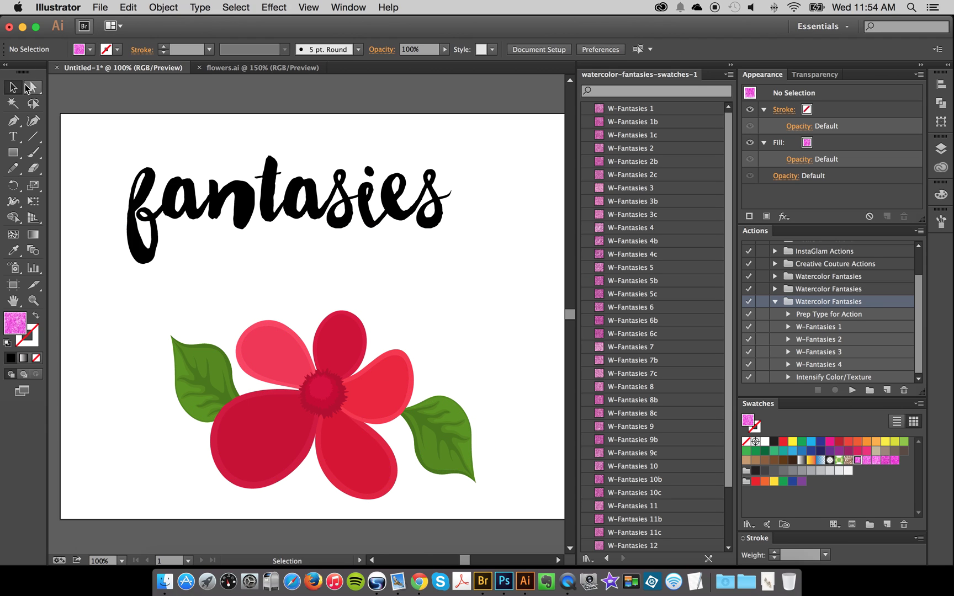
click(291, 375)
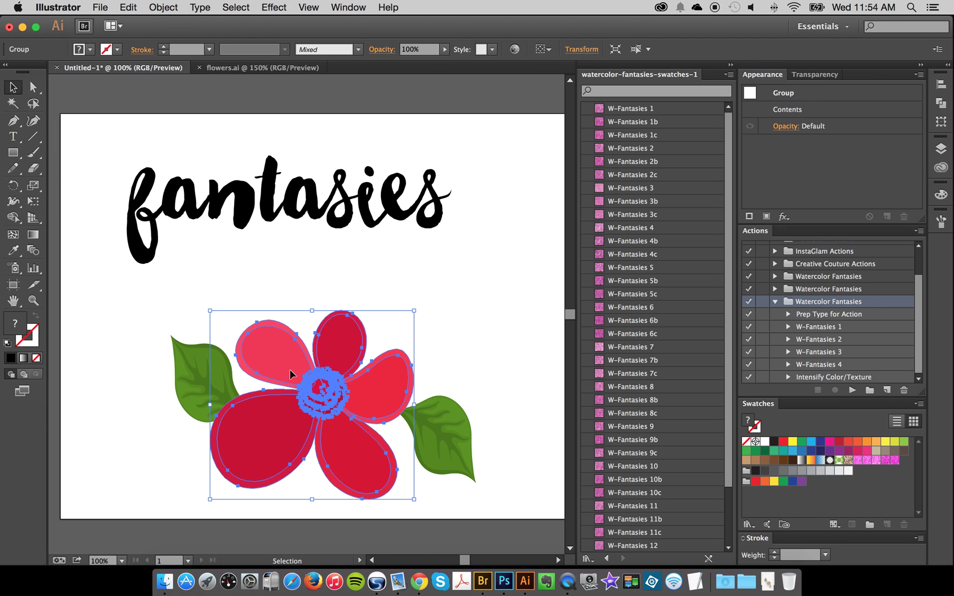
drag(490, 357, 326, 486)
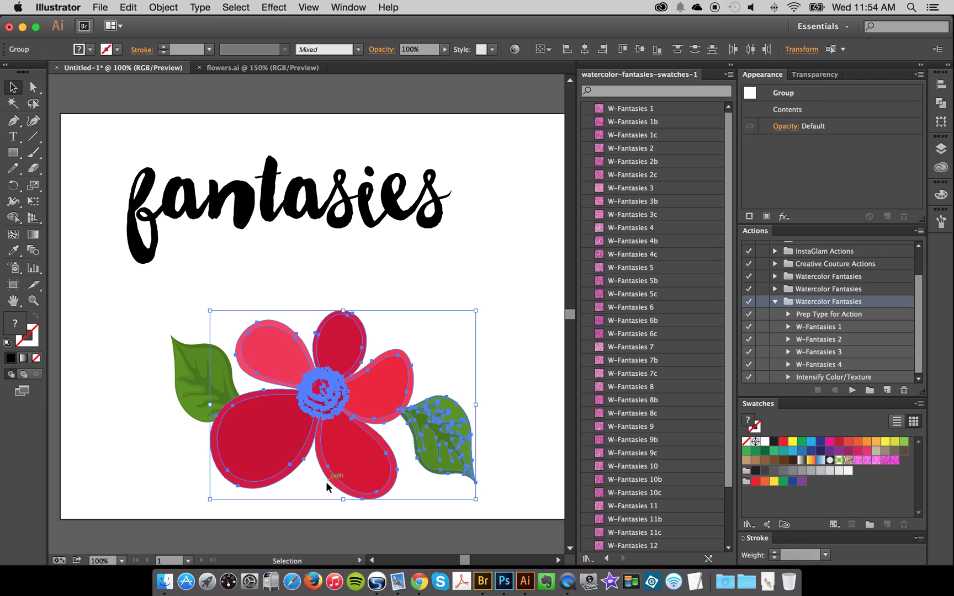
click(504, 375)
click(469, 422)
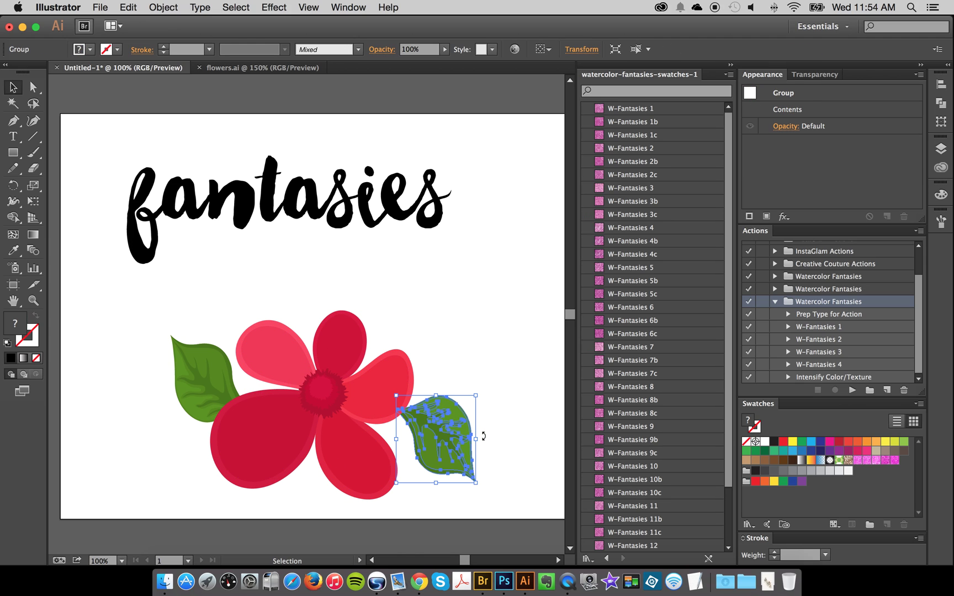
click(452, 332)
- Switch to Direct Selection and select, then deselect, the top petal
click(34, 90)
click(33, 89)
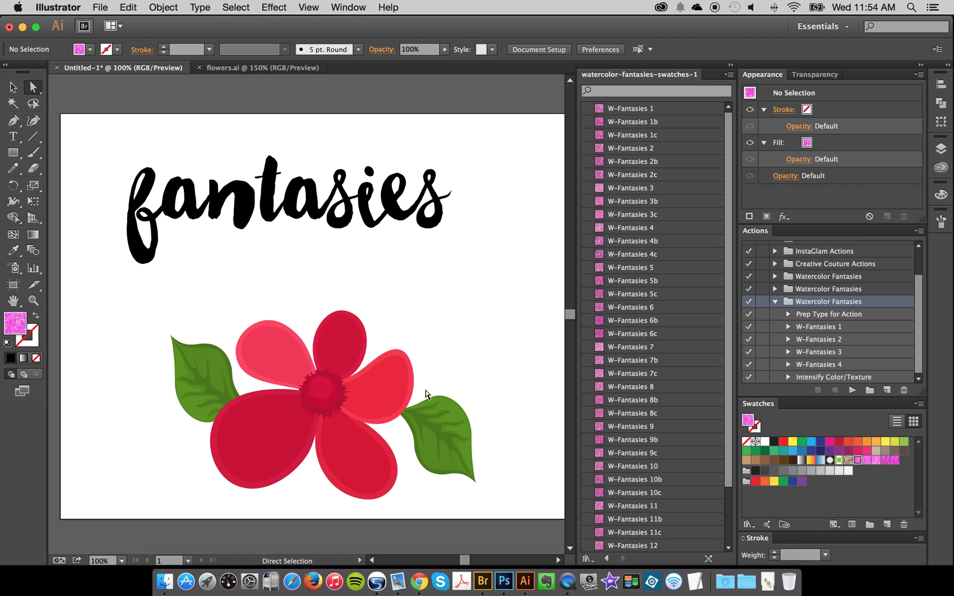
click(334, 345)
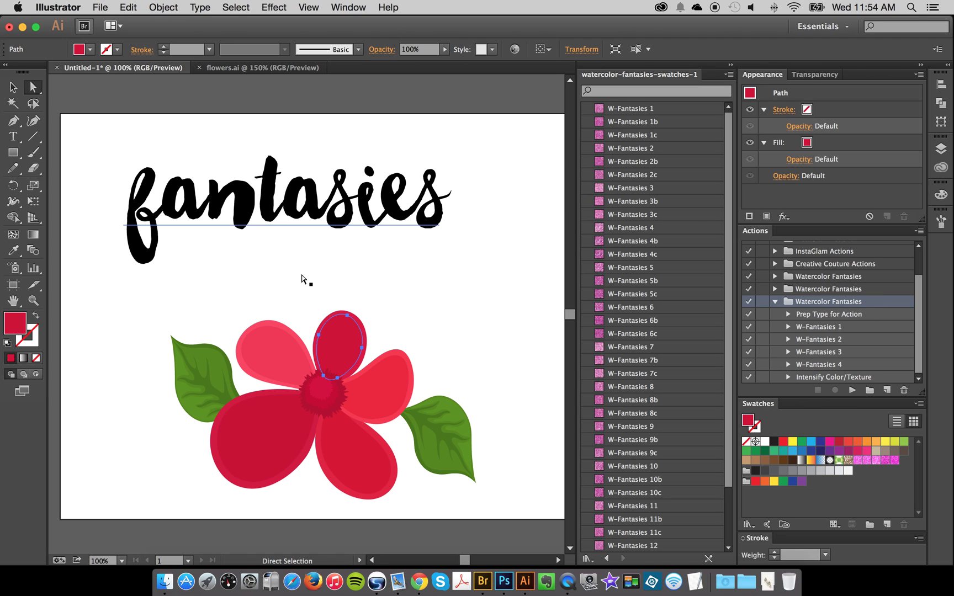
click(472, 352)
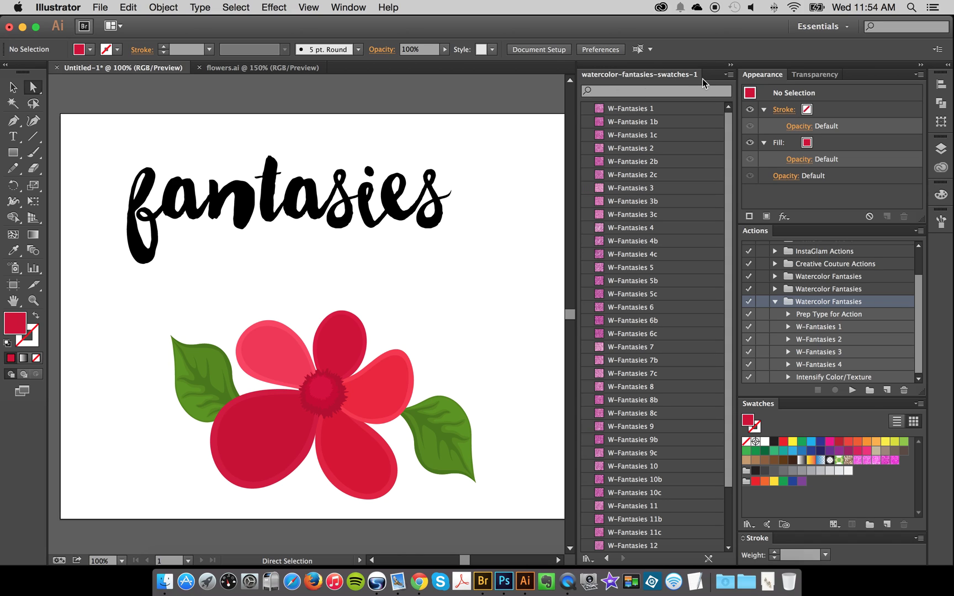
scroll(671, 196, down, 3)
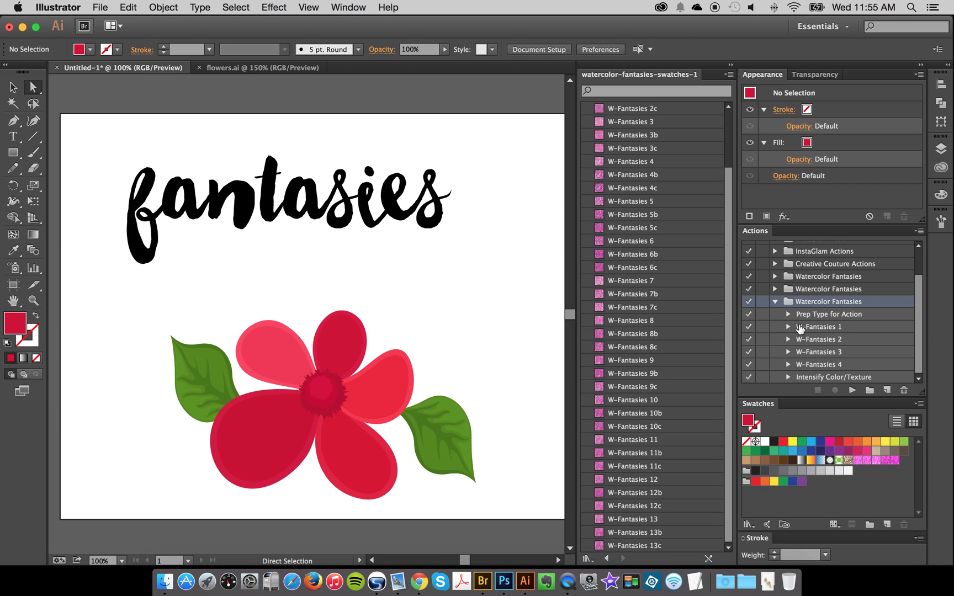
click(816, 329)
click(818, 340)
click(819, 352)
click(819, 365)
click(818, 328)
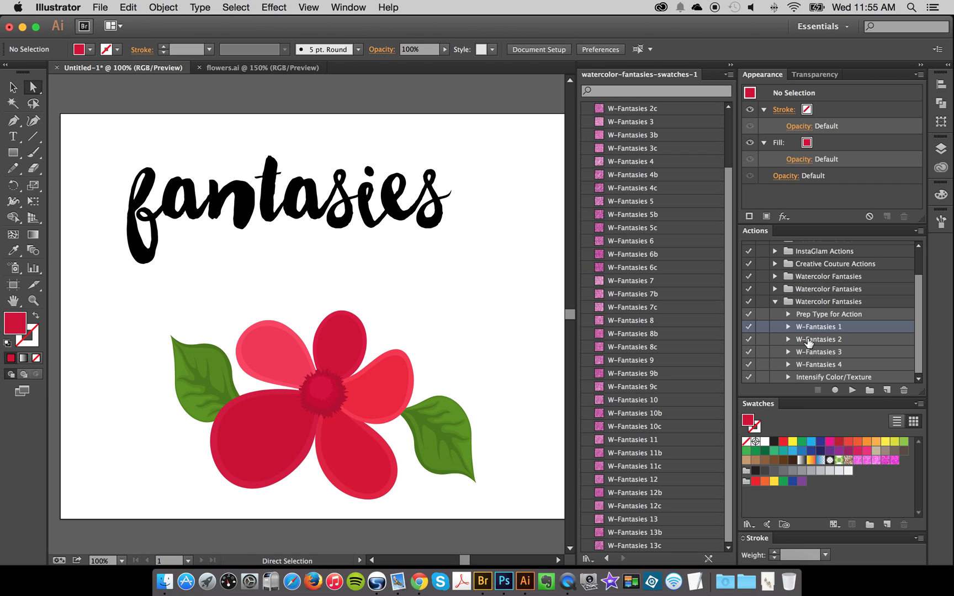
click(826, 367)
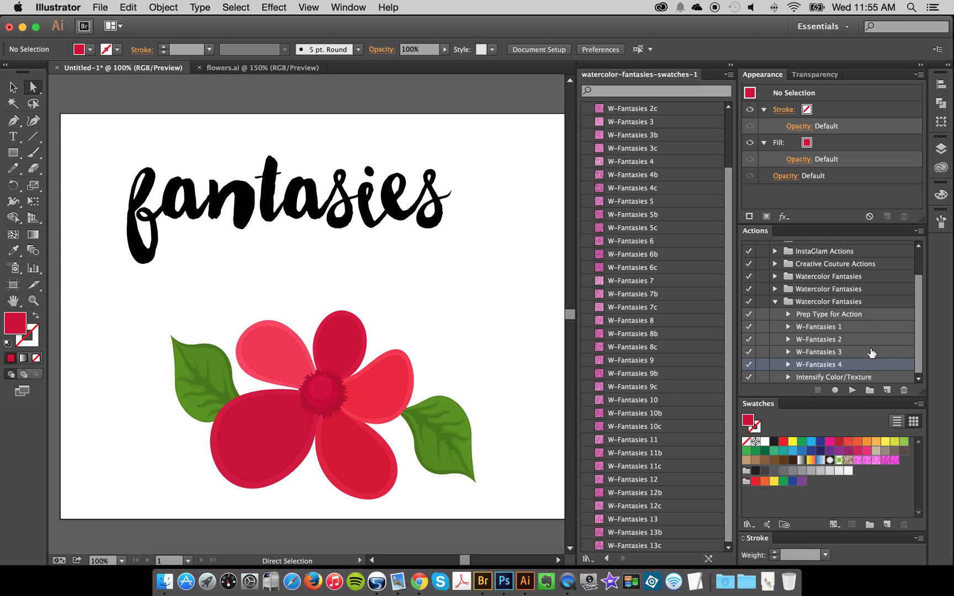
click(825, 327)
click(823, 340)
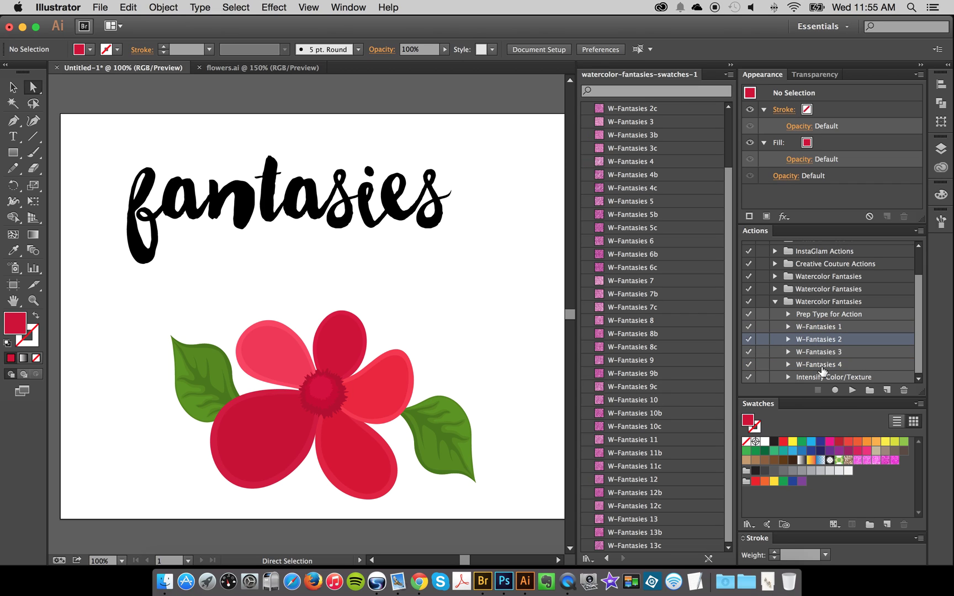
click(814, 327)
click(824, 339)
click(816, 352)
click(817, 365)
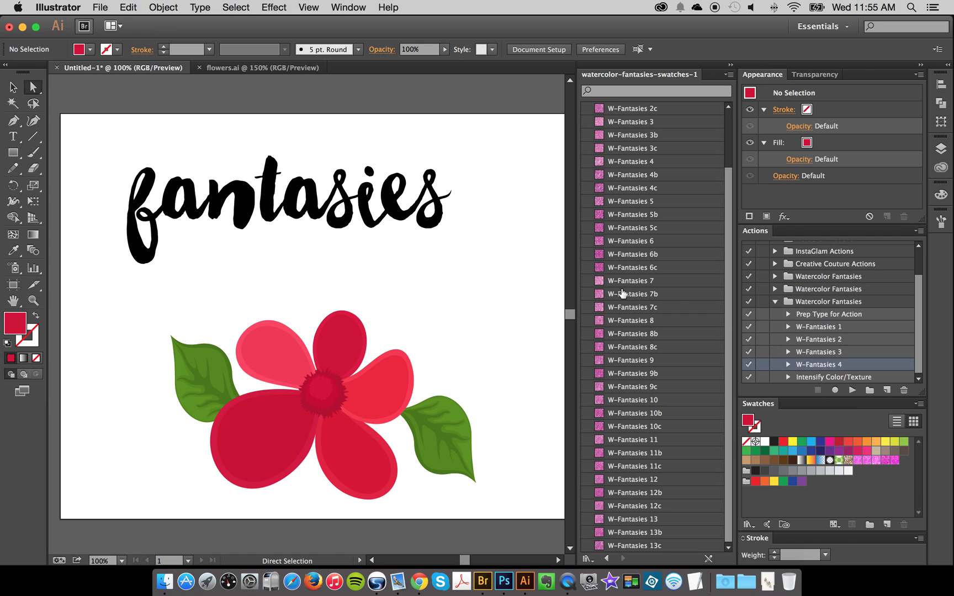
click(332, 346)
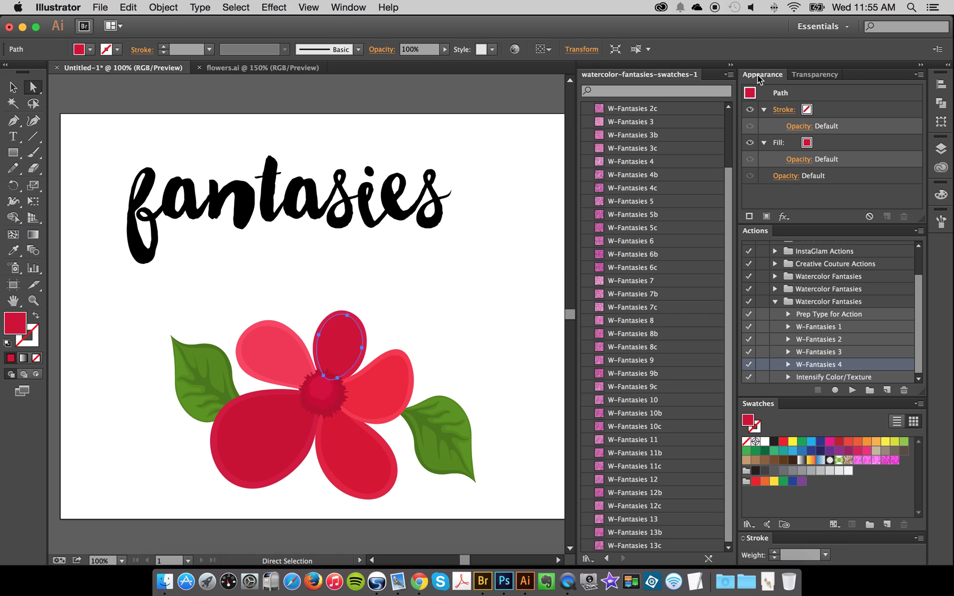
- Check the panel list, then select the top petal and target its Fill in Appearance
click(348, 8)
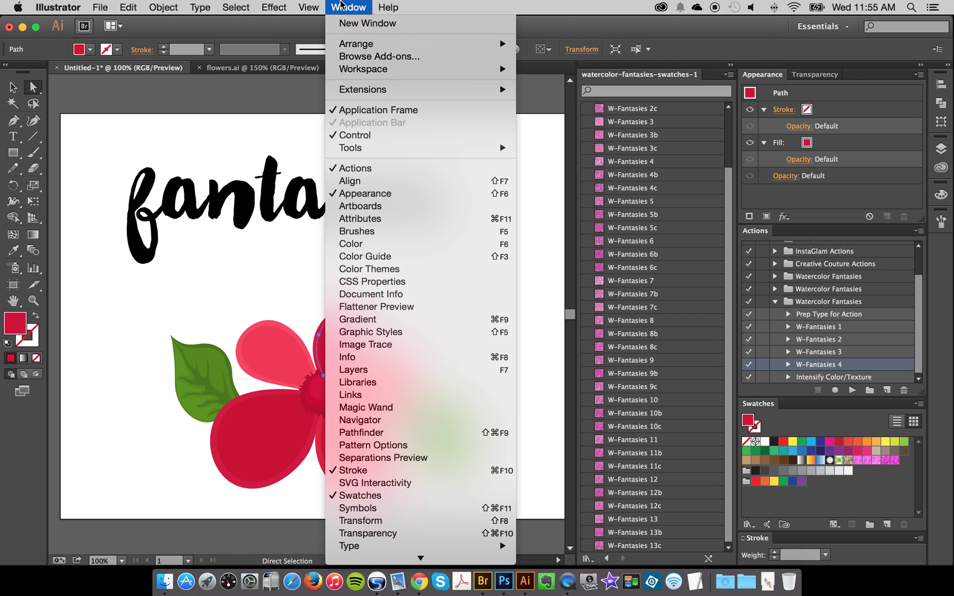
click(951, 201)
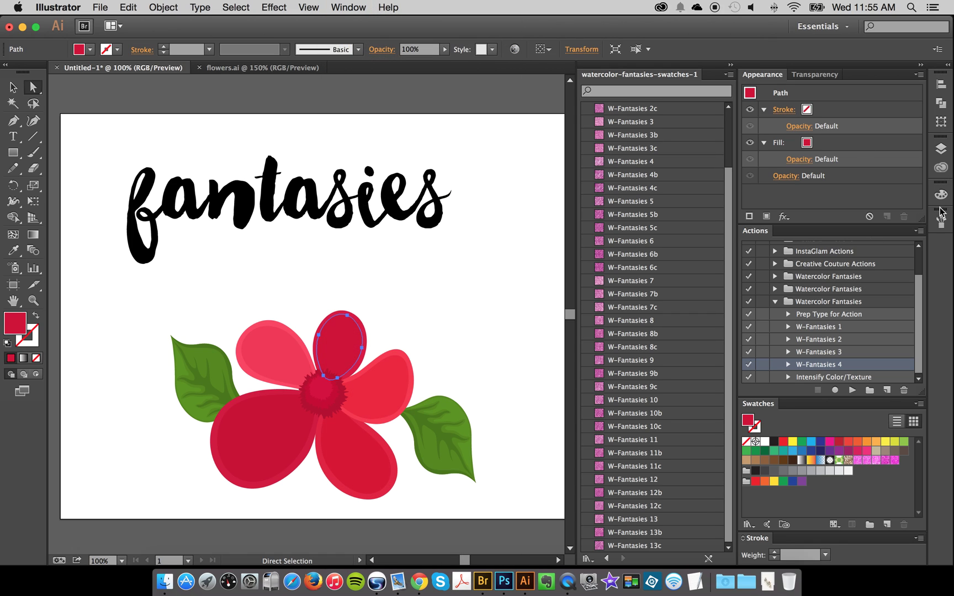
click(494, 338)
click(341, 338)
click(827, 145)
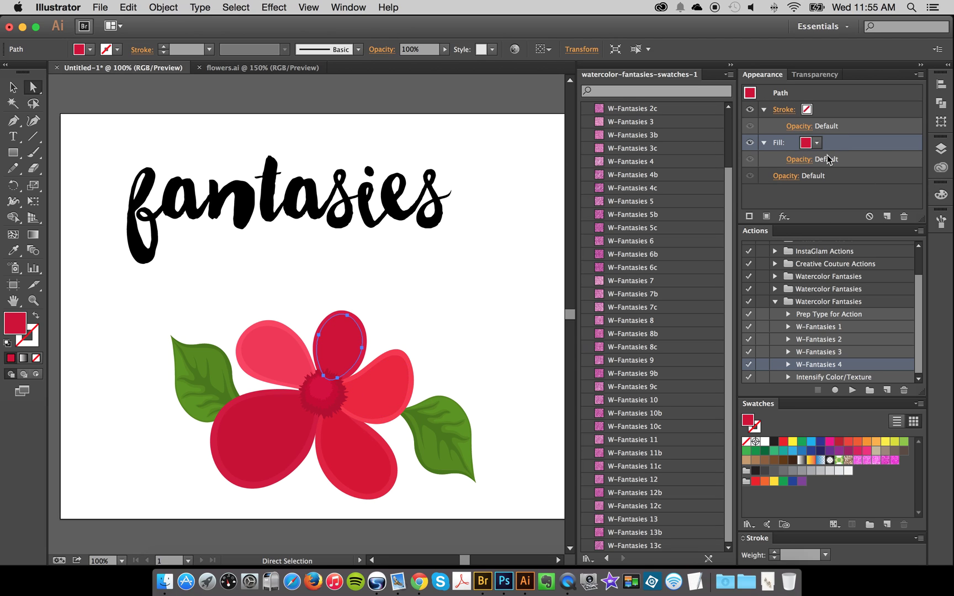
click(415, 298)
click(330, 342)
click(411, 310)
- Play W-Fantasies 1 on the top petal's targeted fill to add a pink watercolor texture
click(383, 402)
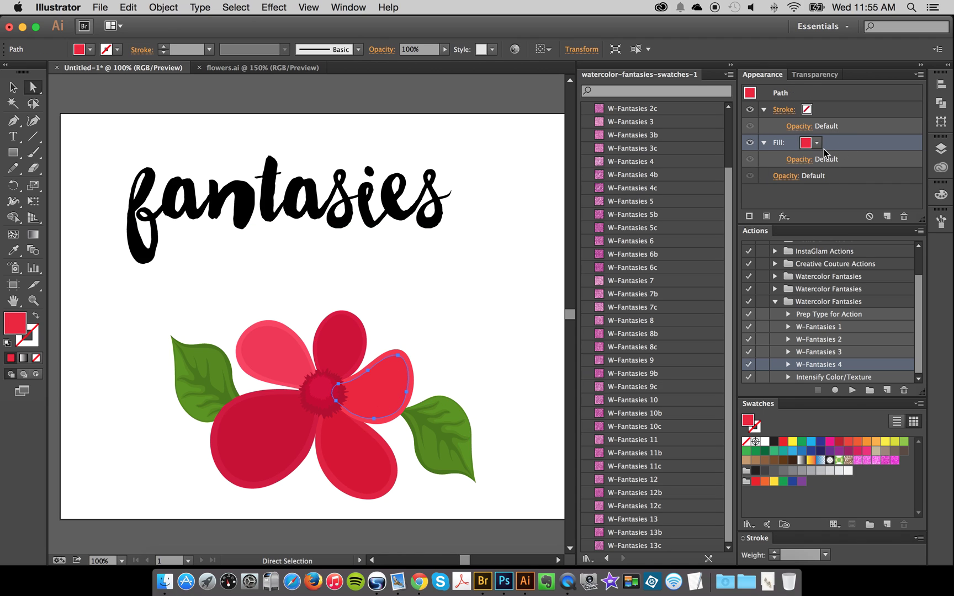
click(291, 364)
click(334, 351)
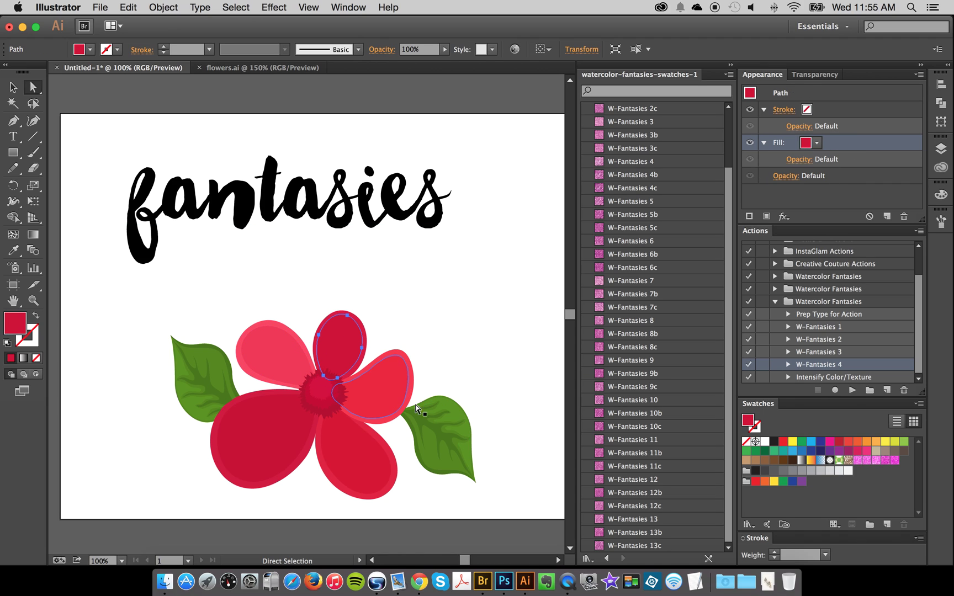
click(835, 146)
click(833, 330)
click(852, 391)
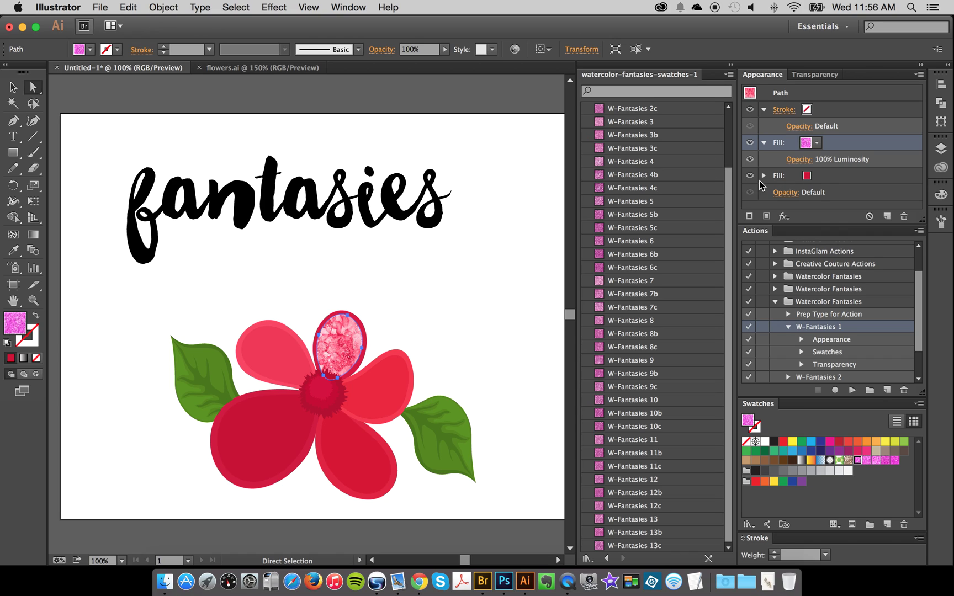
- Inspect the red base fill beneath the texture, then select the right petal
click(834, 178)
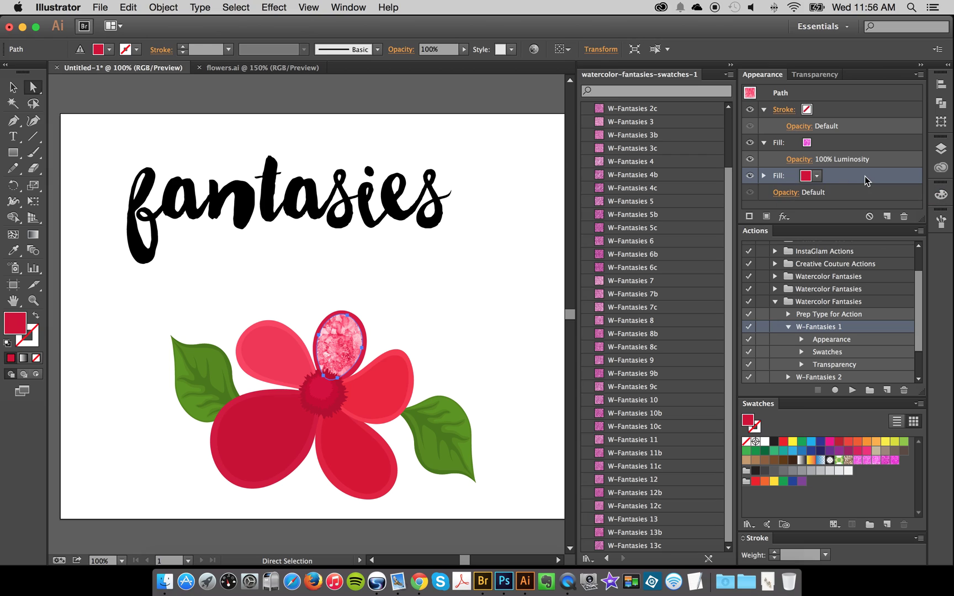
click(821, 148)
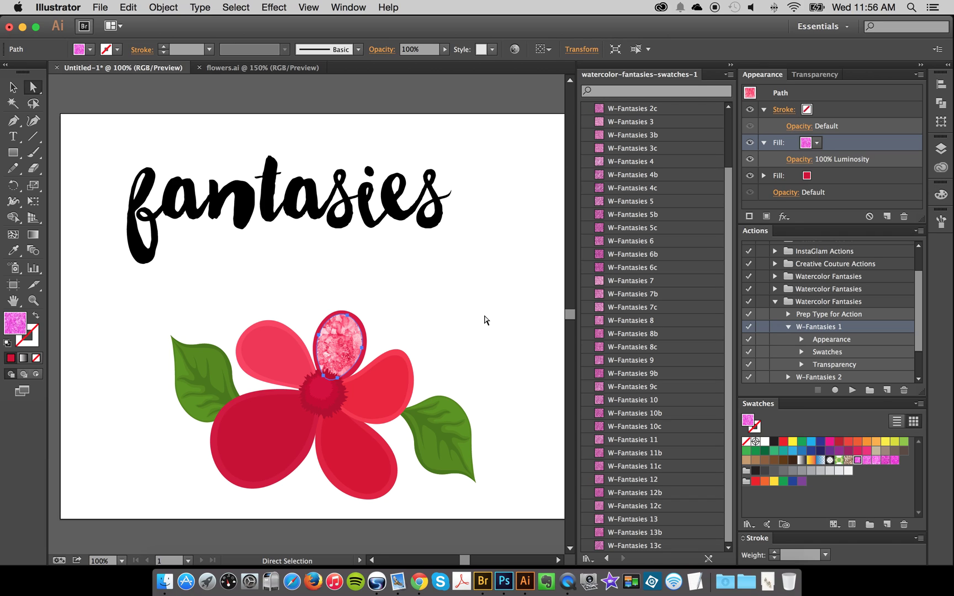
click(449, 377)
click(374, 396)
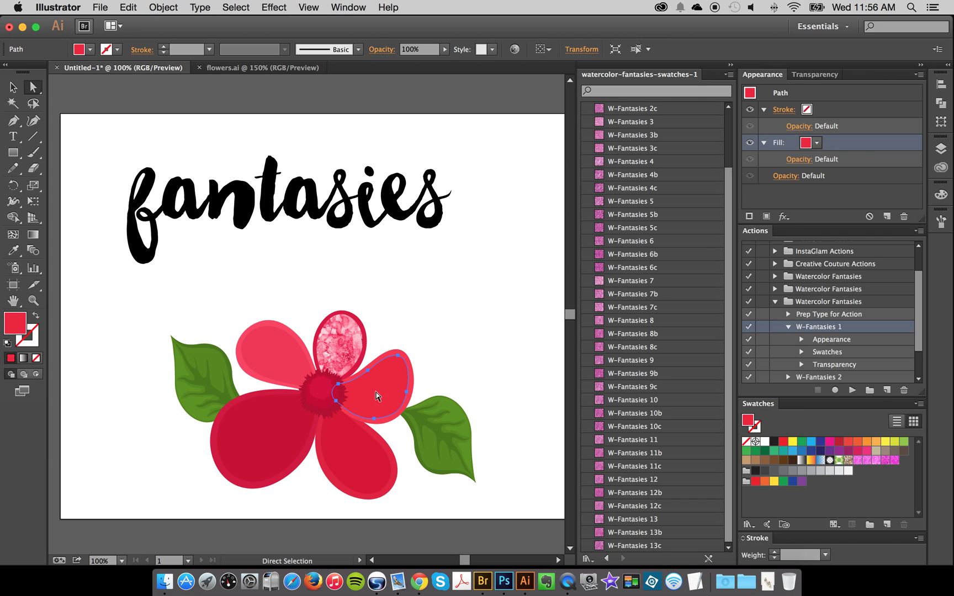
- Give the lower-right petal a pink watercolor fill with the W-Fantasies 2 action
click(444, 353)
click(356, 445)
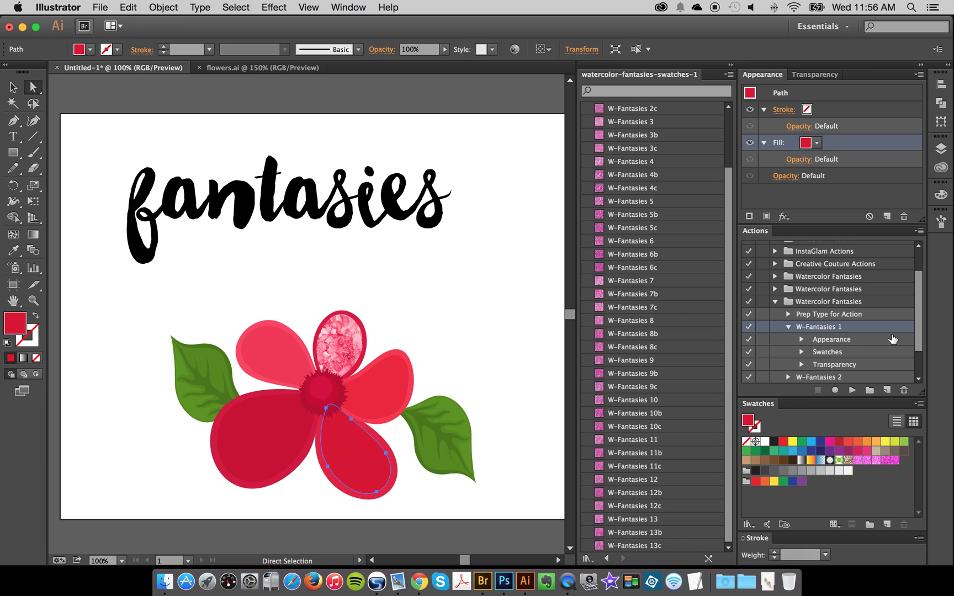
click(788, 327)
click(801, 339)
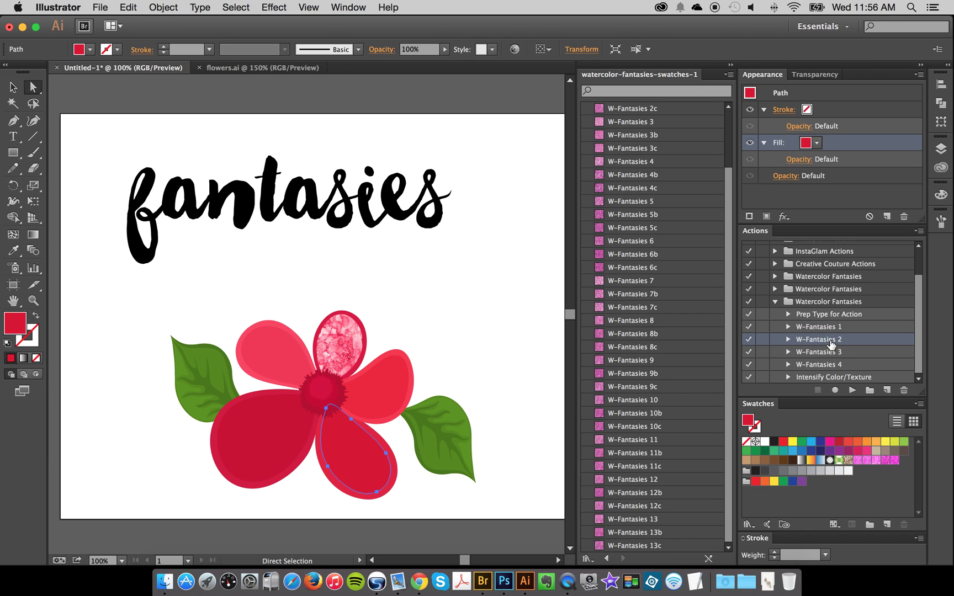
click(852, 391)
click(853, 391)
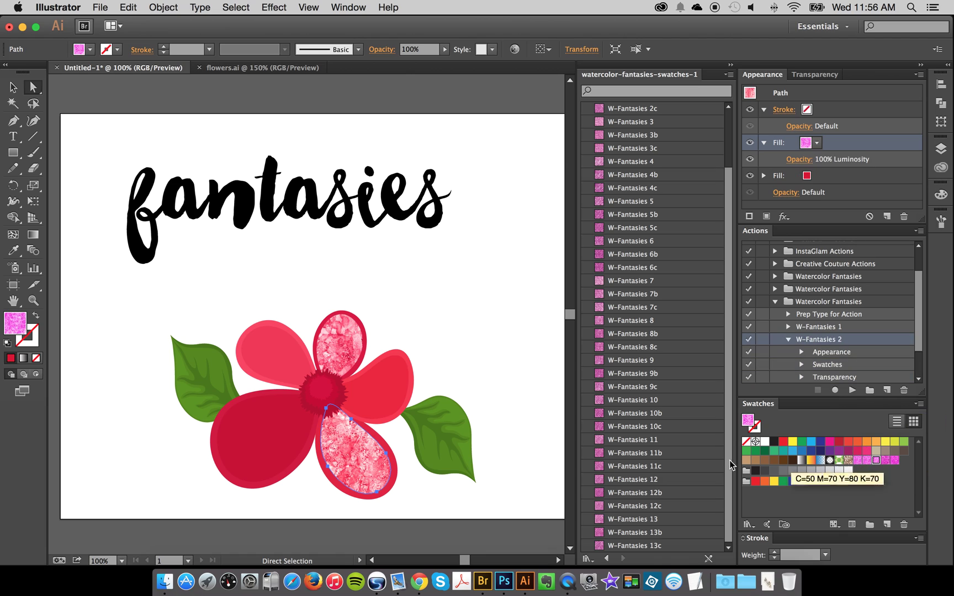
- Apply the W-Fantasies 3 action to the upper-left petal
click(276, 353)
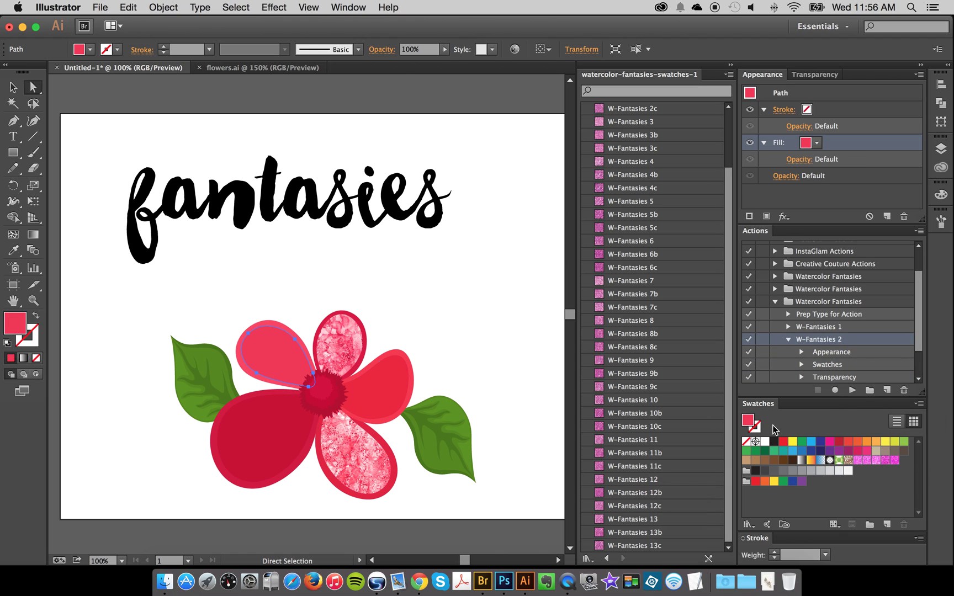
click(788, 339)
click(829, 354)
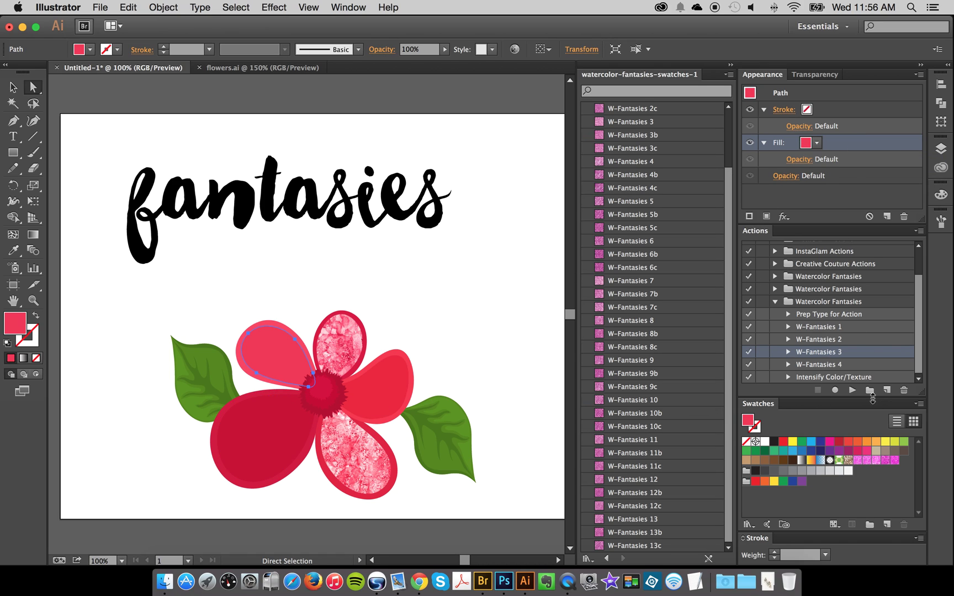
click(852, 390)
click(491, 320)
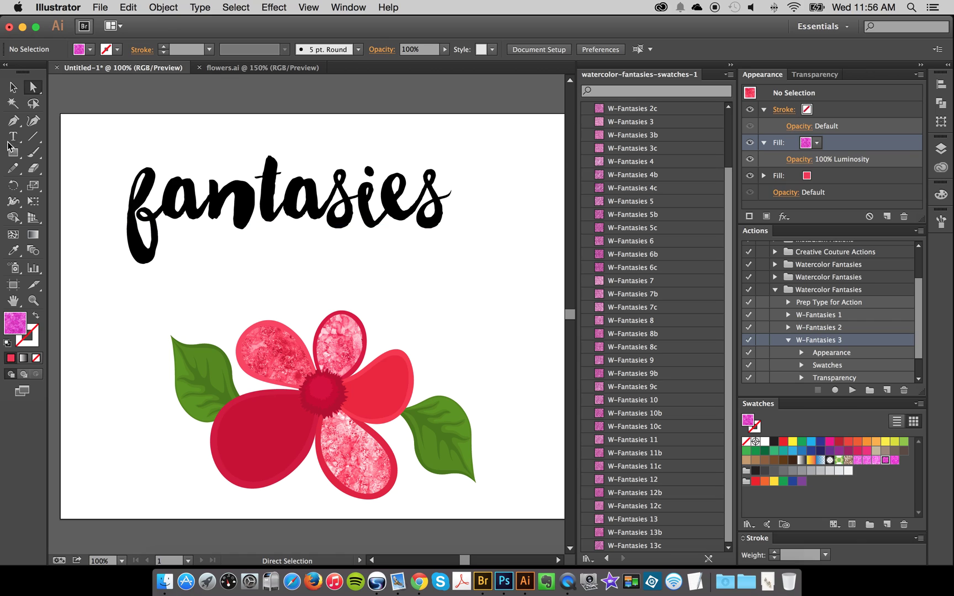
- Try several W-Fantasies textures on the top petal's texture fill, settling on W-Fantasies 3b
click(355, 349)
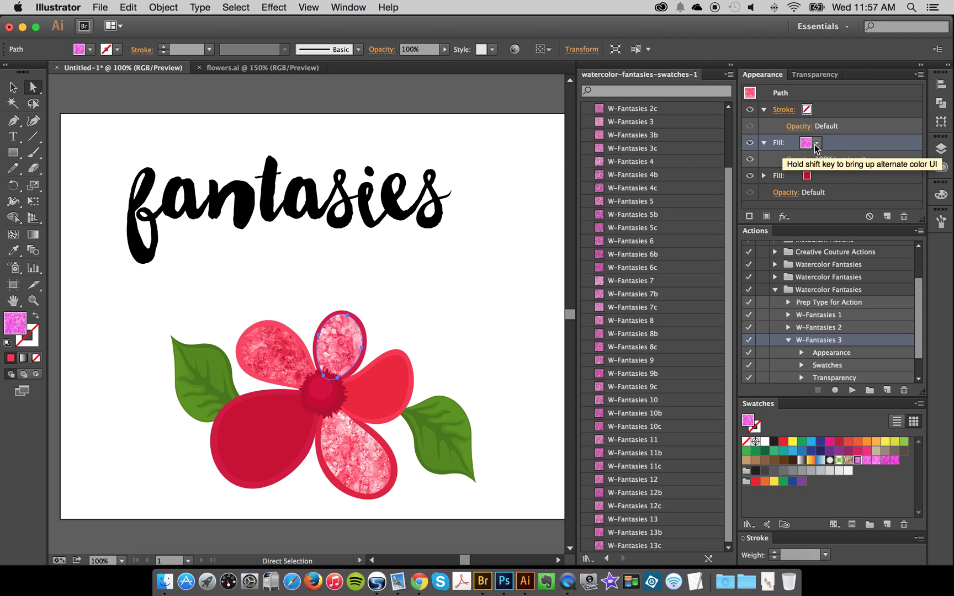
click(834, 172)
click(834, 143)
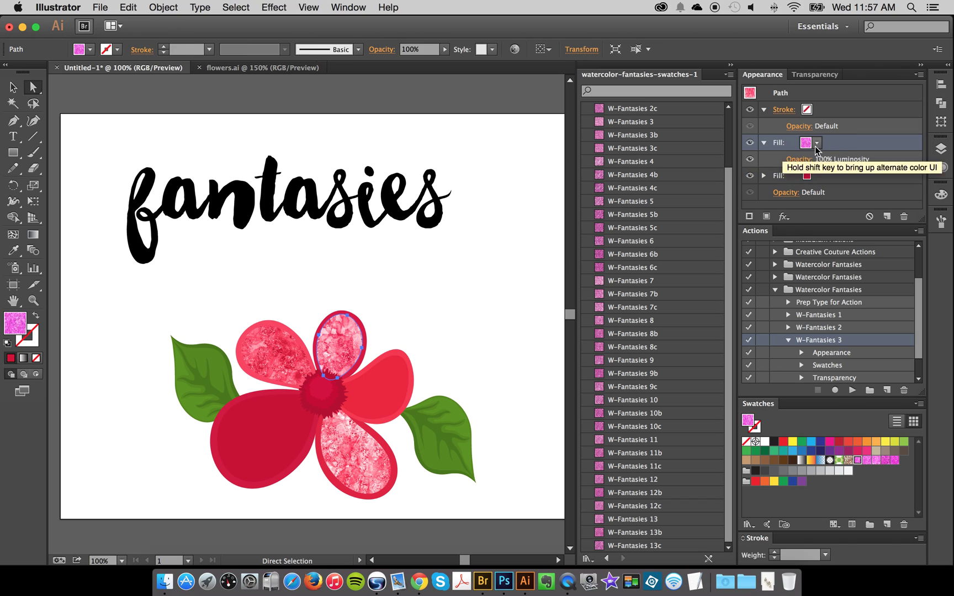
click(624, 175)
click(621, 230)
click(625, 296)
click(627, 362)
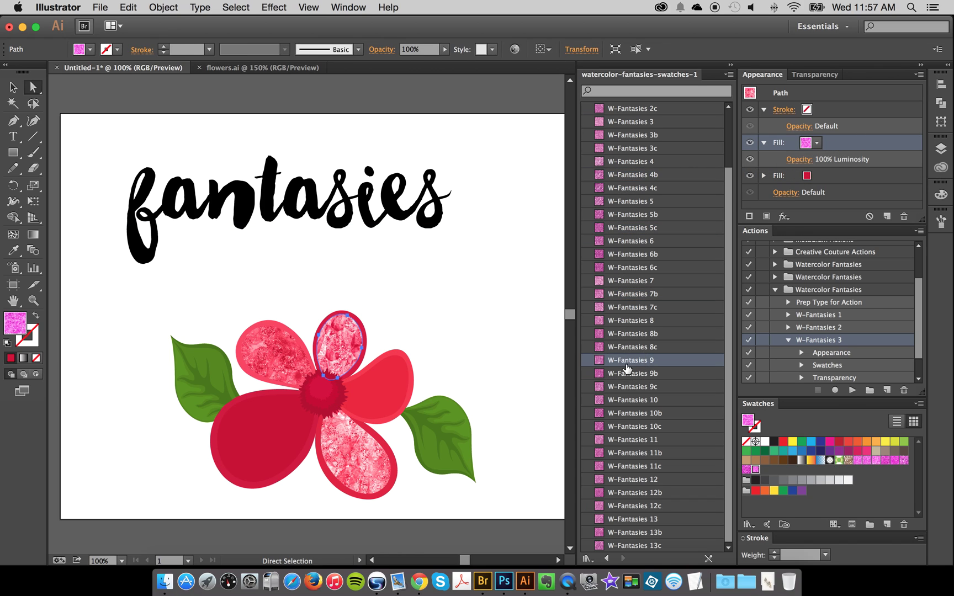
click(629, 414)
click(649, 493)
click(653, 268)
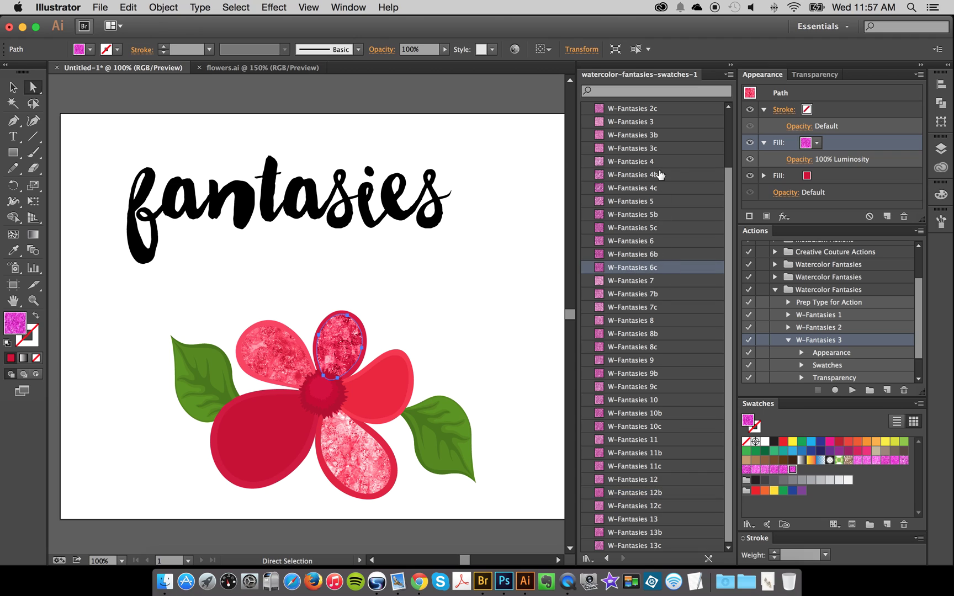
click(660, 176)
scroll(673, 258, up, 3)
click(653, 201)
- Fill the bottom petal with W-Fantasies 10 and make its base fill dark blue
click(404, 440)
click(355, 467)
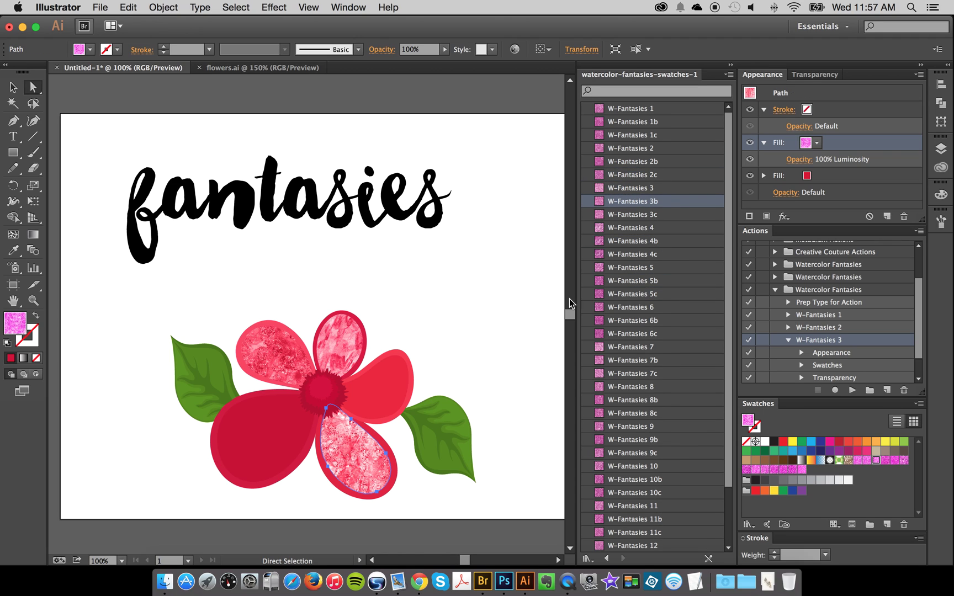
click(624, 294)
click(633, 349)
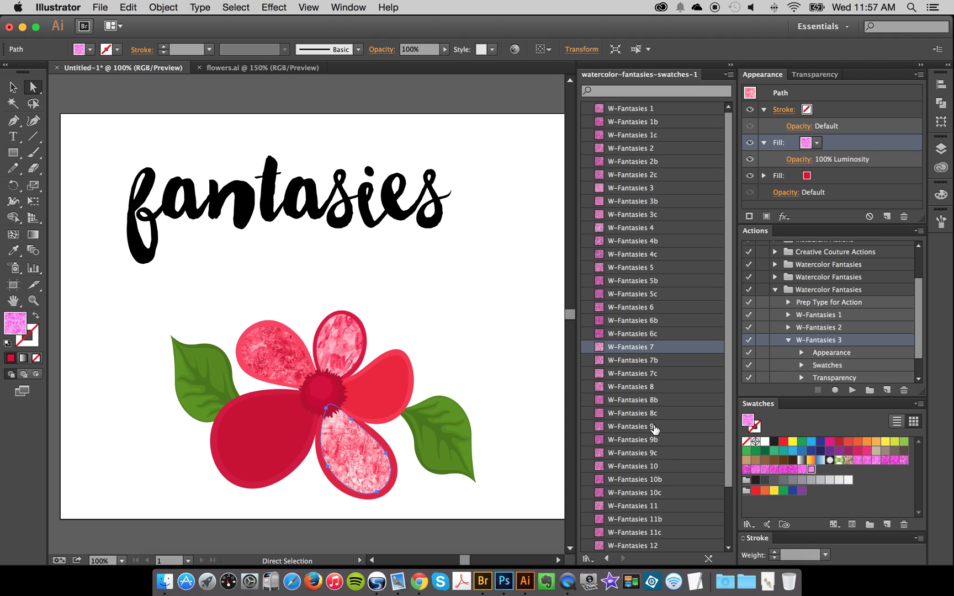
scroll(654, 429, down, 3)
click(625, 398)
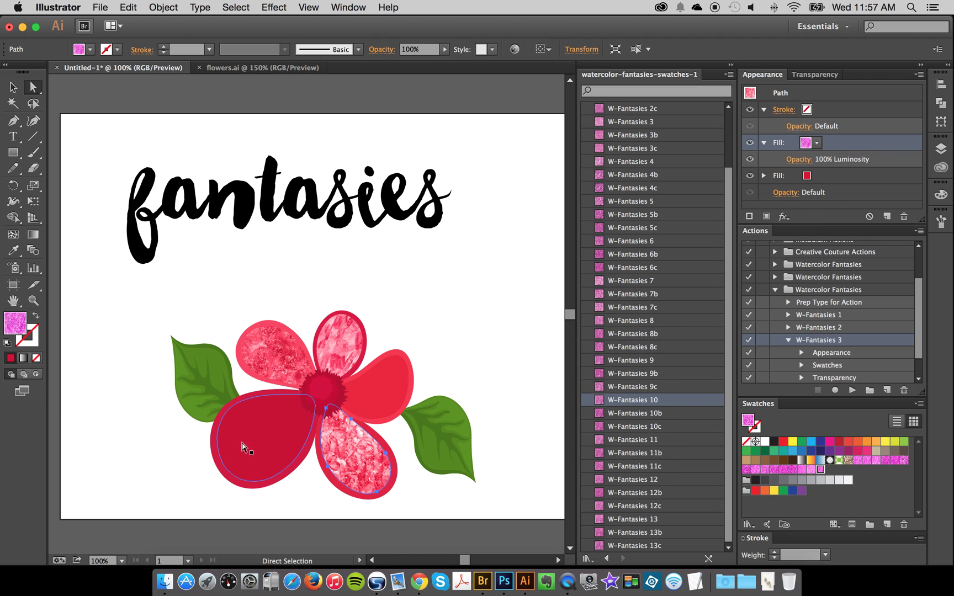
click(819, 177)
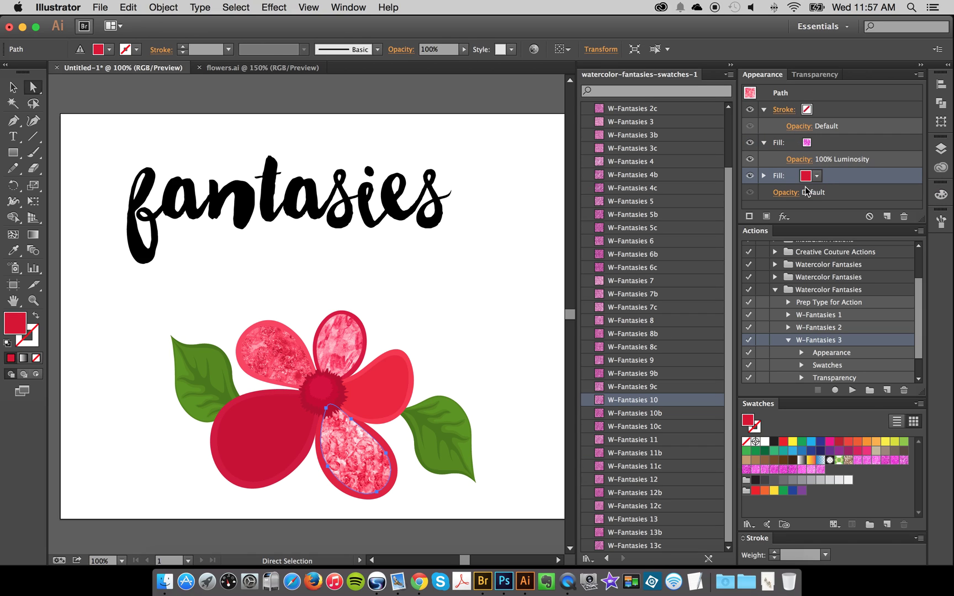
click(819, 443)
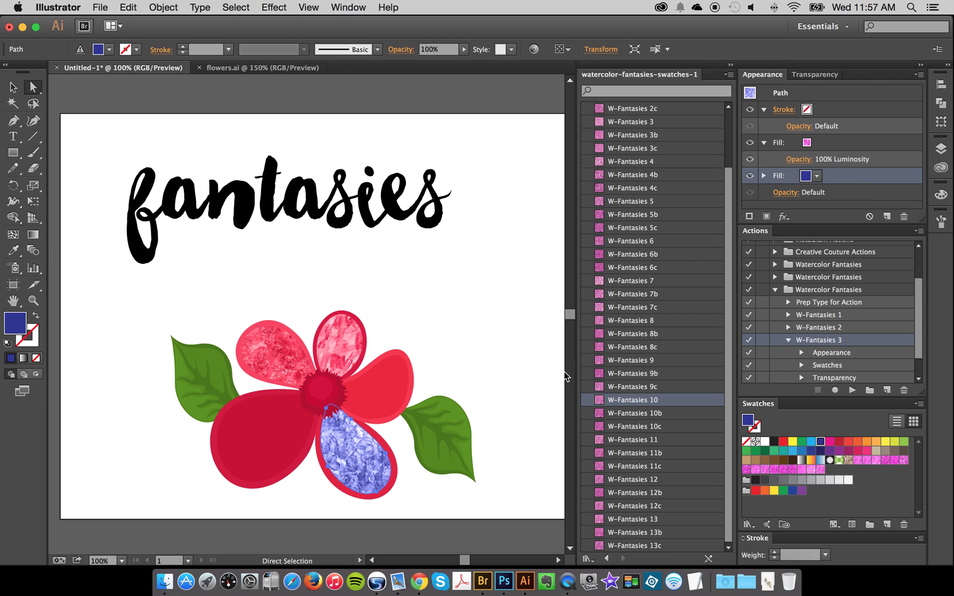
- Change the upper-left petal's base fill to purple
click(262, 357)
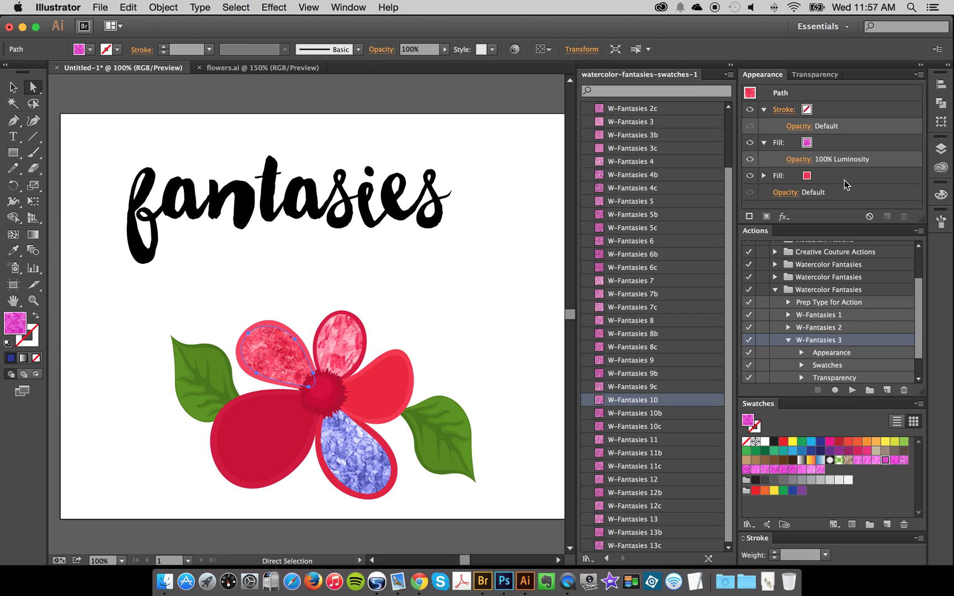
click(809, 176)
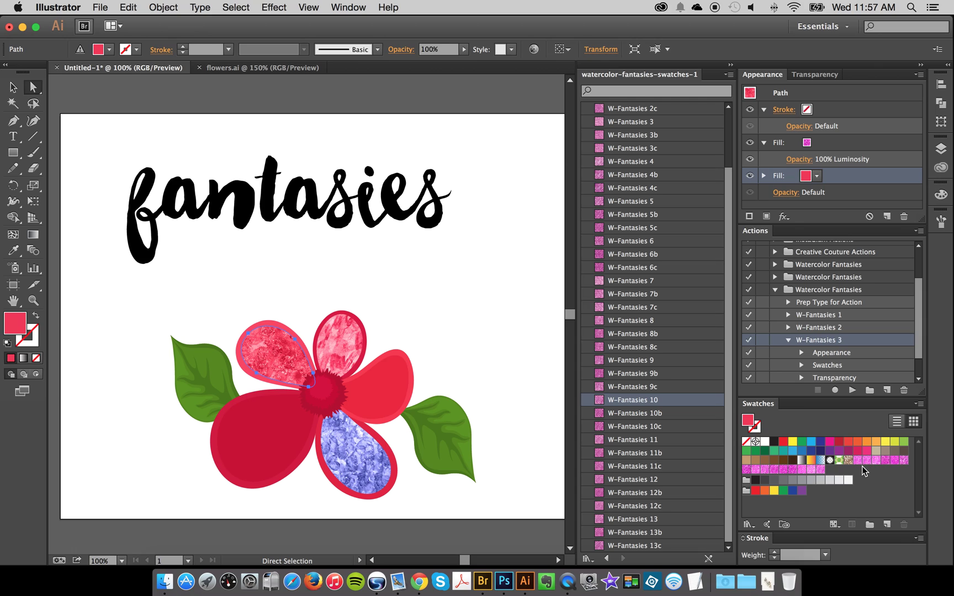
click(829, 450)
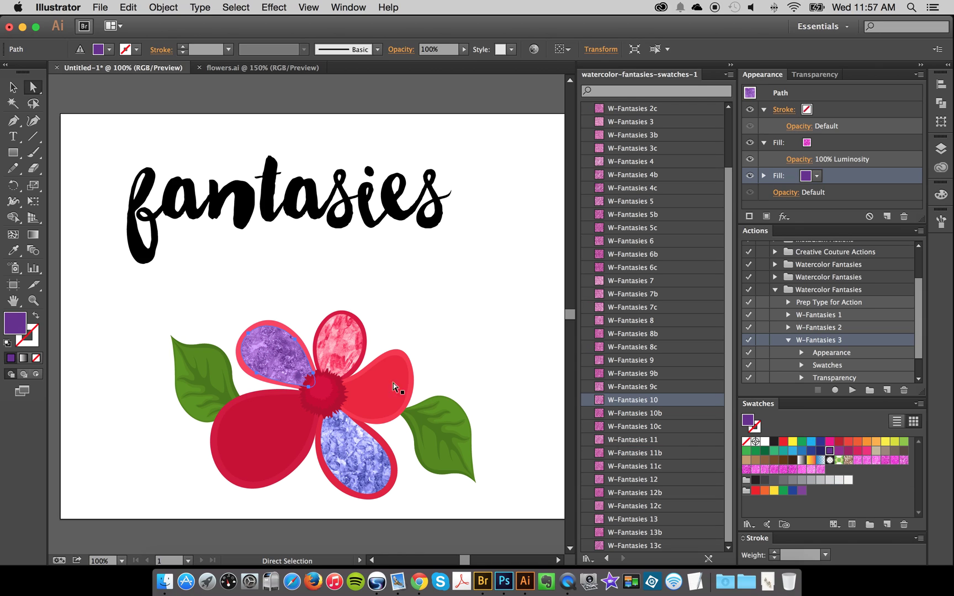
click(529, 414)
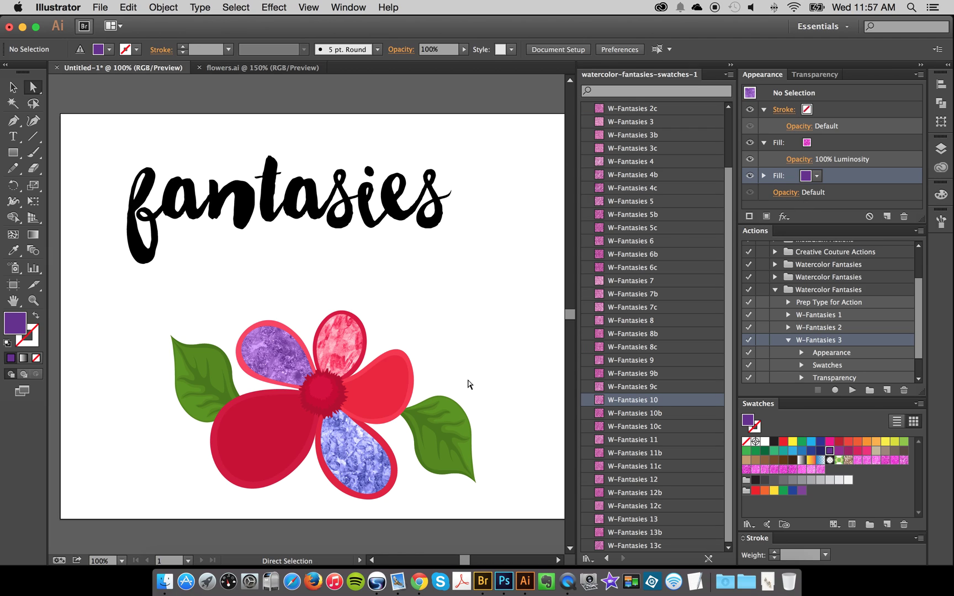
- Select the 'fantasies' lettering and play Prep Type for Action on it
mouse_move(149, 110)
mouse_down()
mouse_move(192, 150)
mouse_move(457, 251)
mouse_up()
click(13, 87)
drag(202, 104, 365, 286)
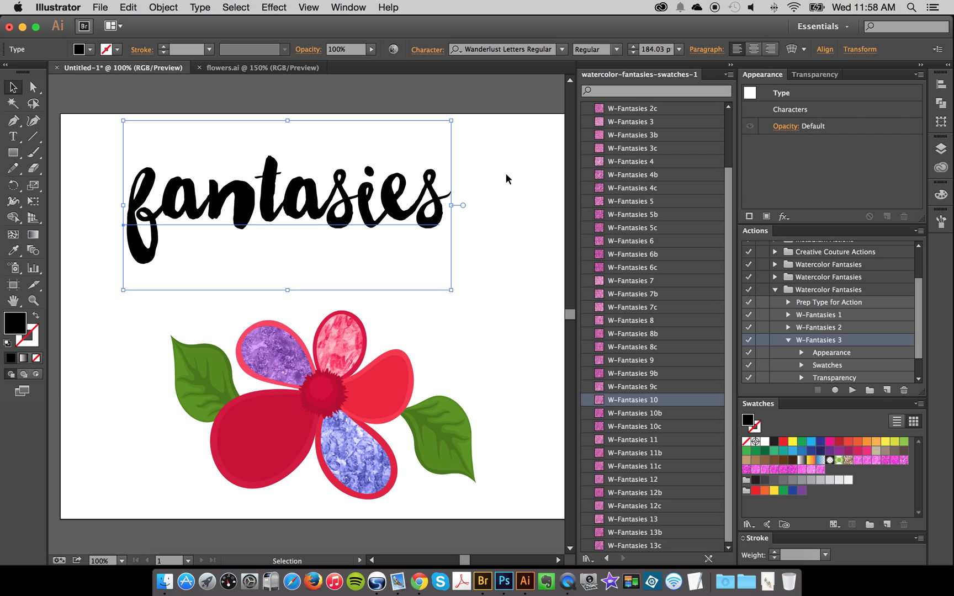
click(829, 302)
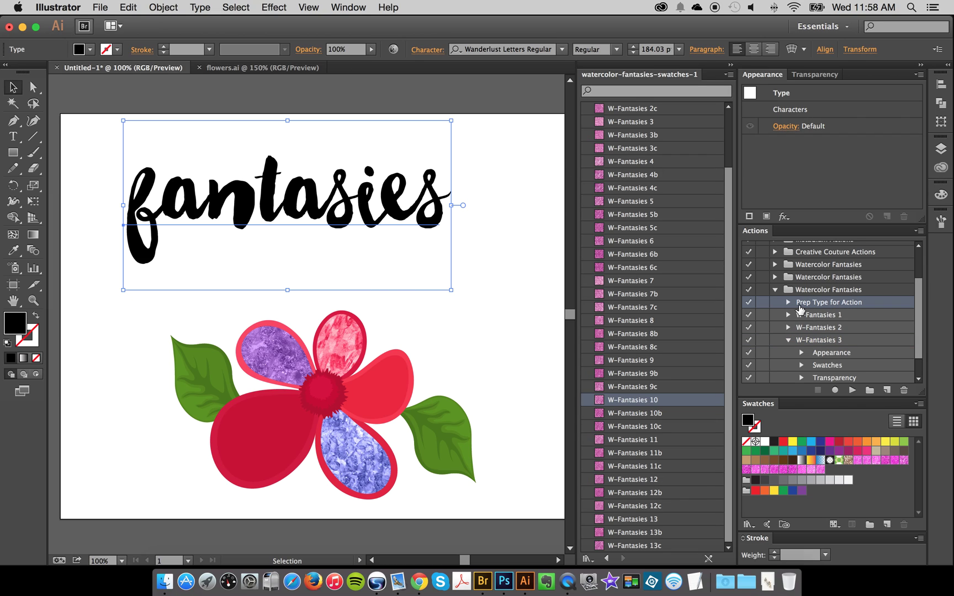
click(852, 390)
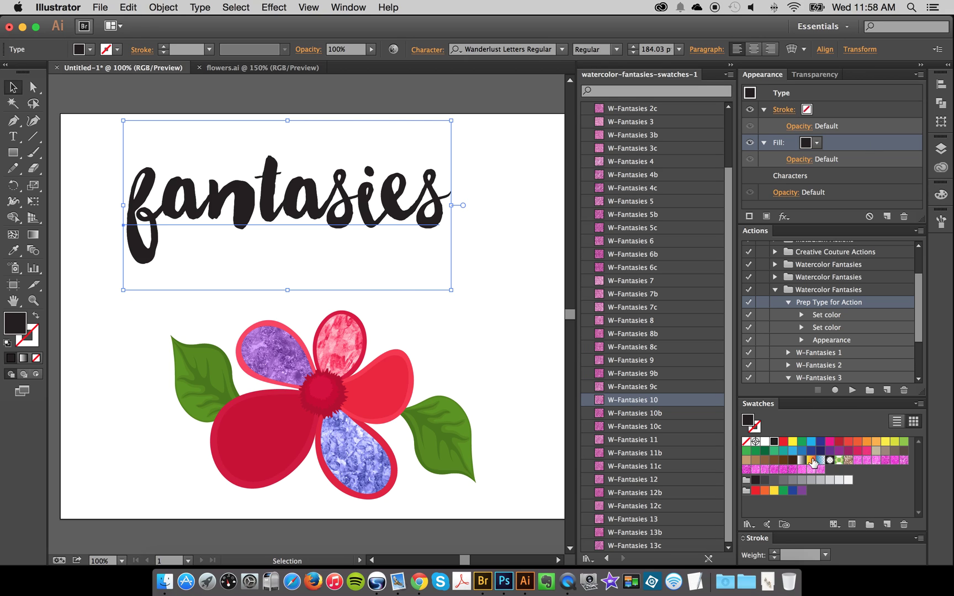
- Fill the lettering purple and play W-Fantasies 1 for a watercolor texture
click(829, 450)
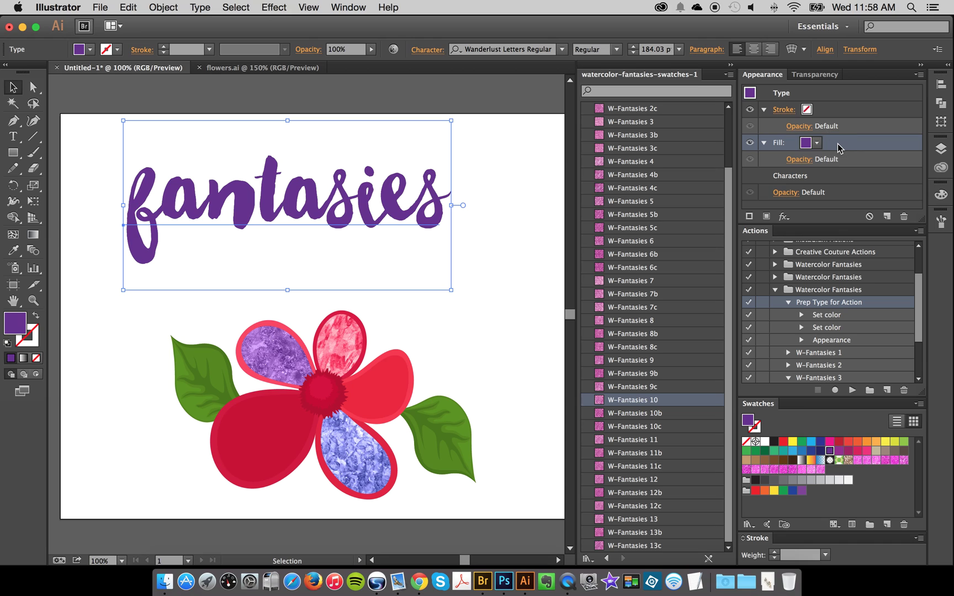
click(820, 354)
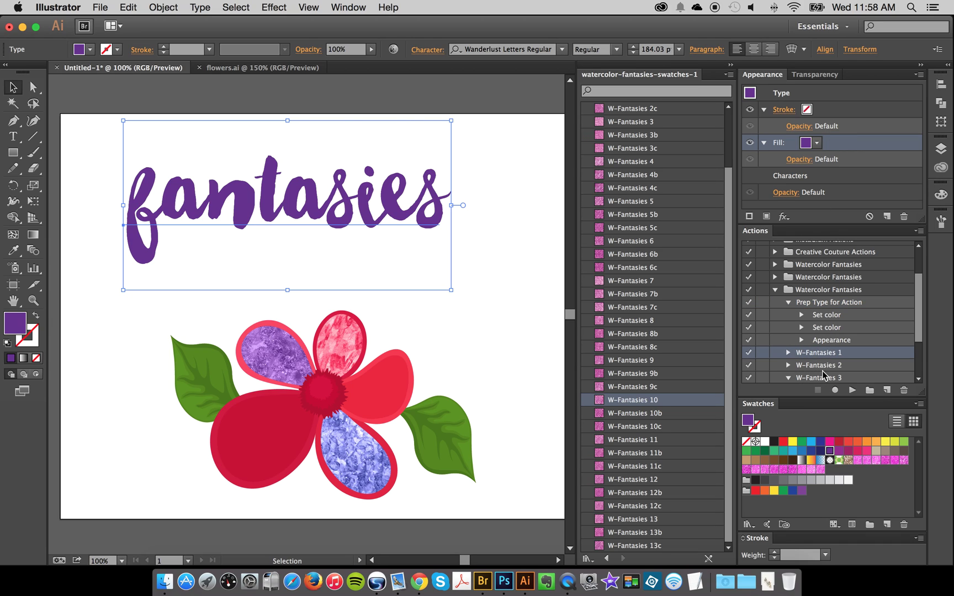
click(853, 390)
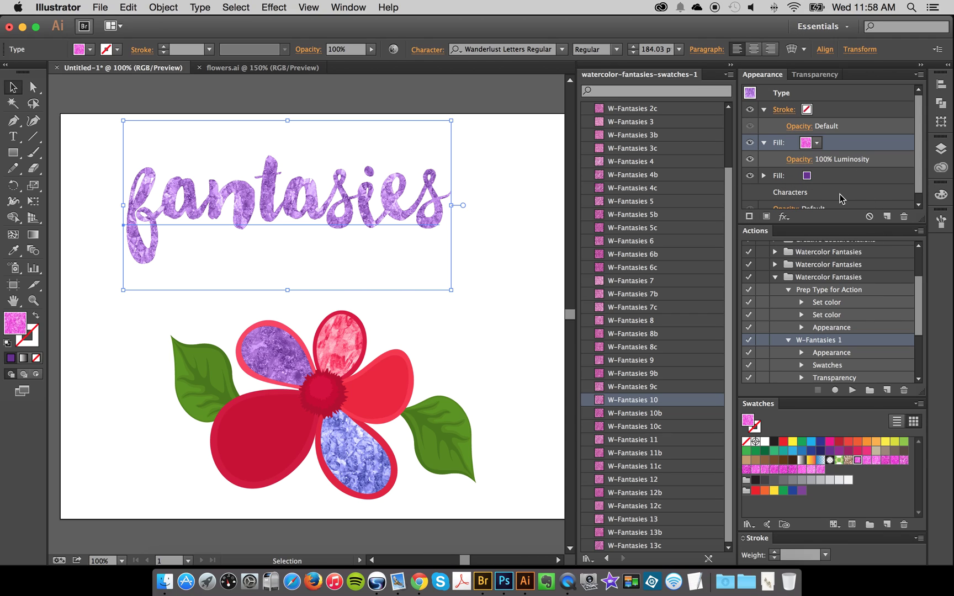
- Select the right and large left red petals and give both a pink watercolor with W-Fantasies 1
click(495, 288)
scroll(409, 360, down, 1)
click(33, 87)
click(395, 392)
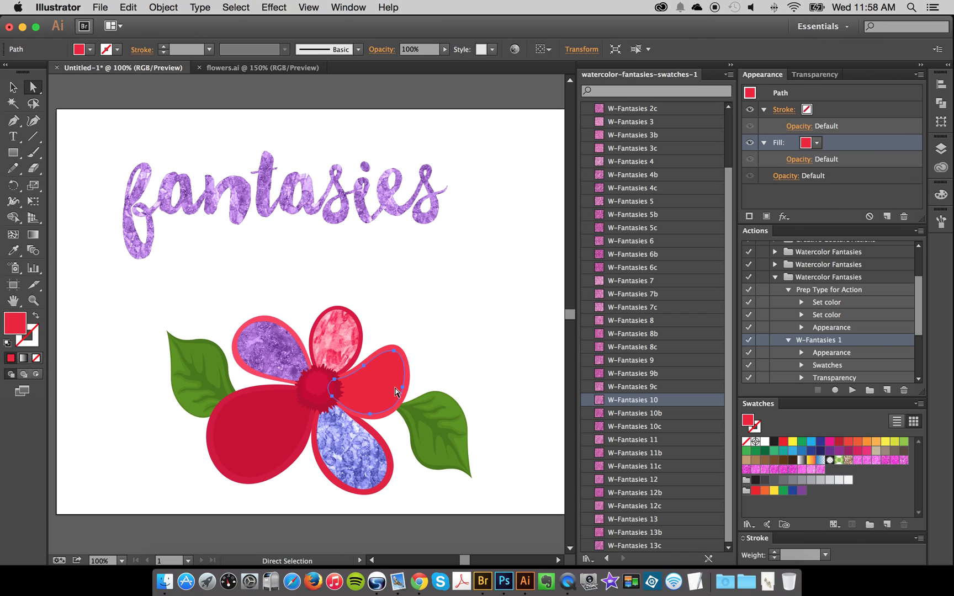
shift+click(280, 428)
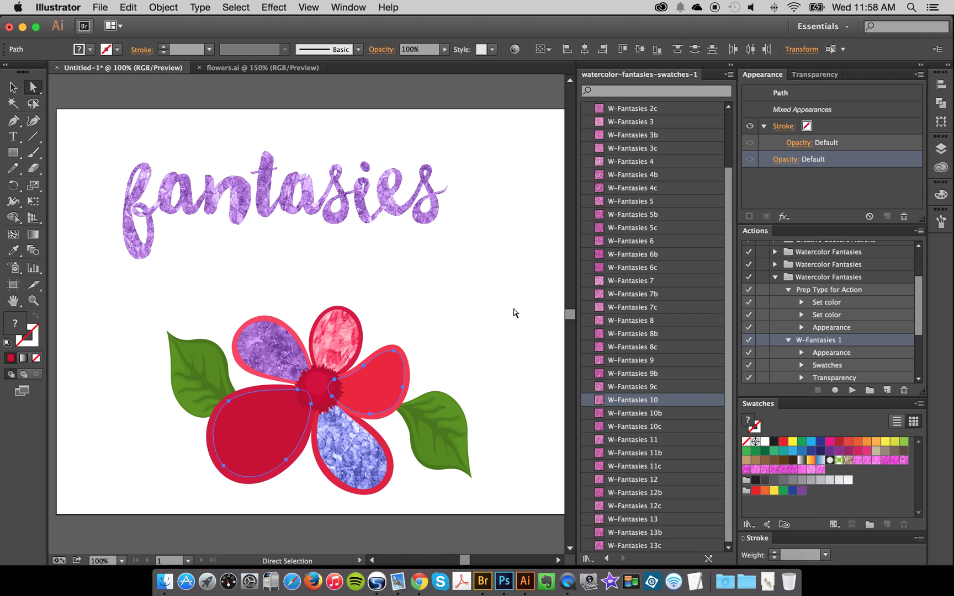
click(241, 428)
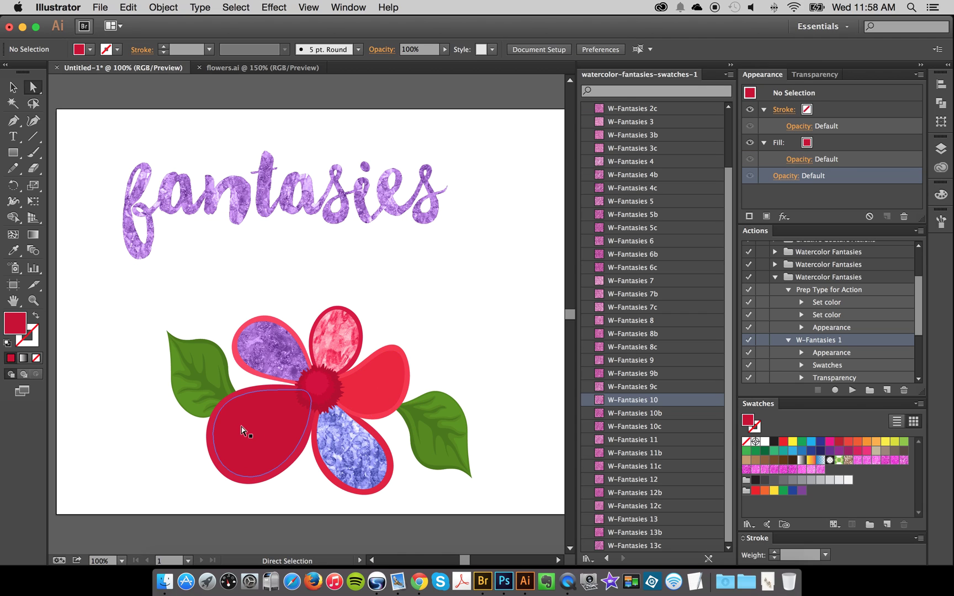
shift+click(381, 381)
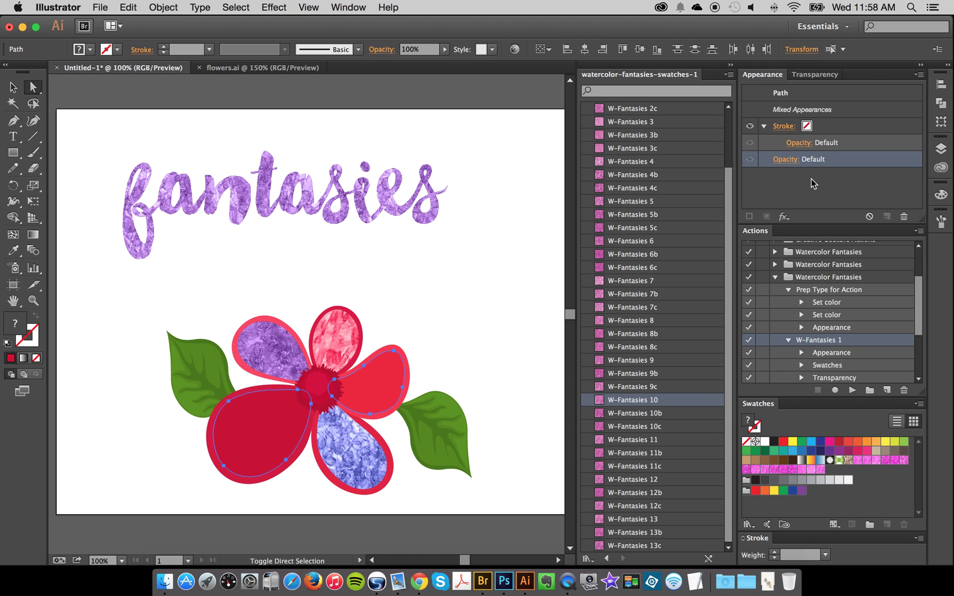
click(867, 140)
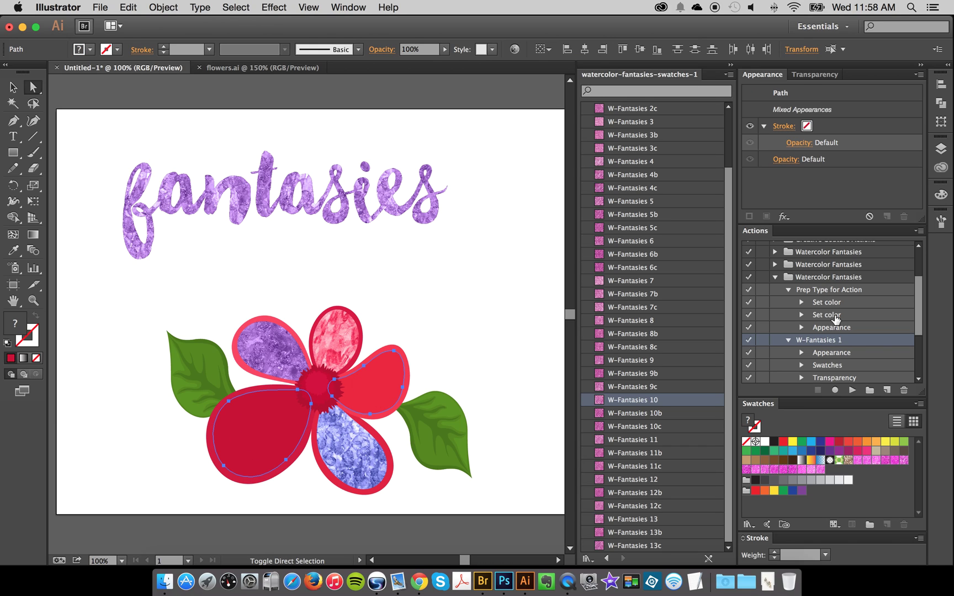
click(853, 390)
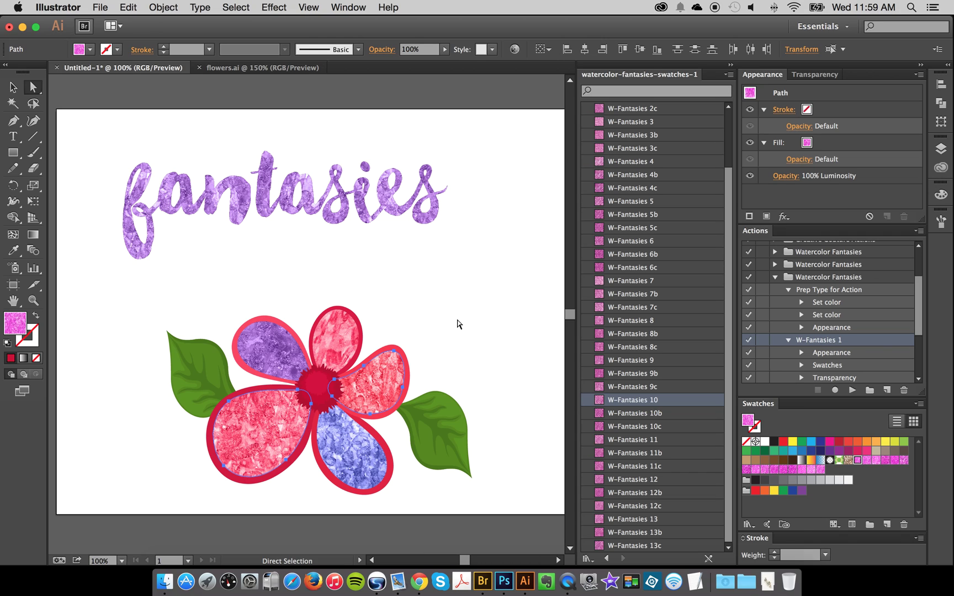
- Refill the large left petal with the W-Fantasies 6c watercolor texture
click(457, 319)
click(353, 397)
click(257, 442)
click(700, 203)
click(667, 268)
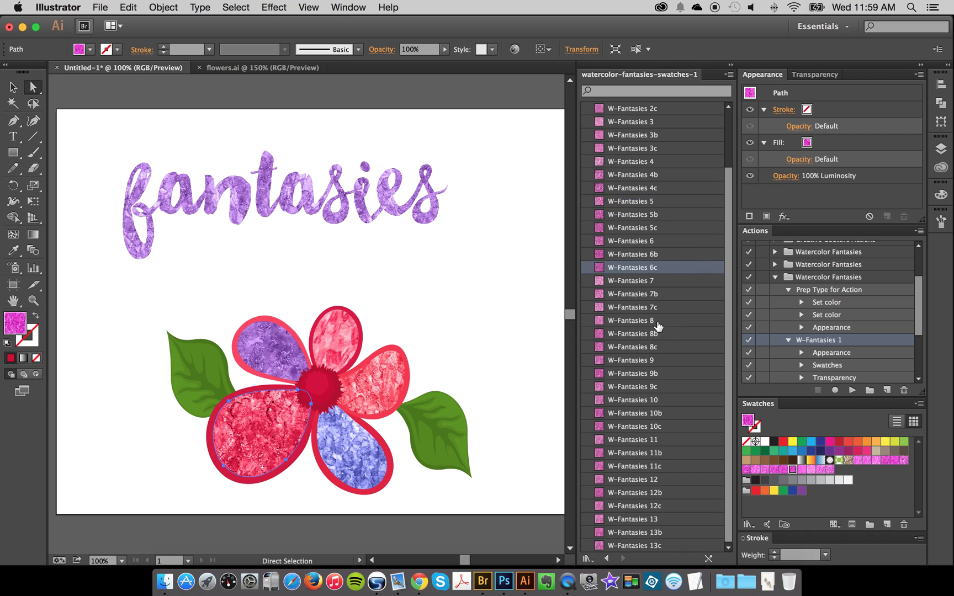
click(444, 289)
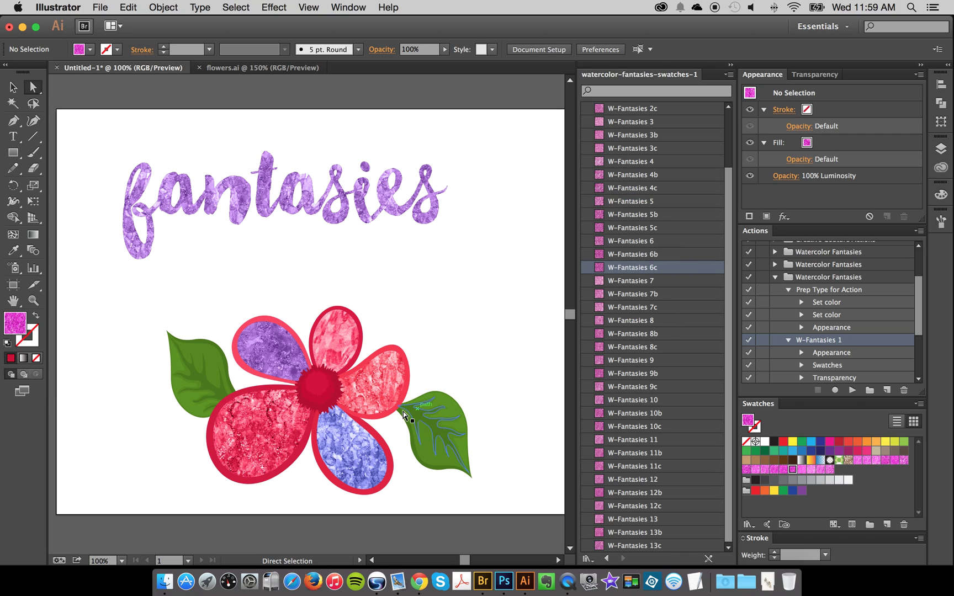